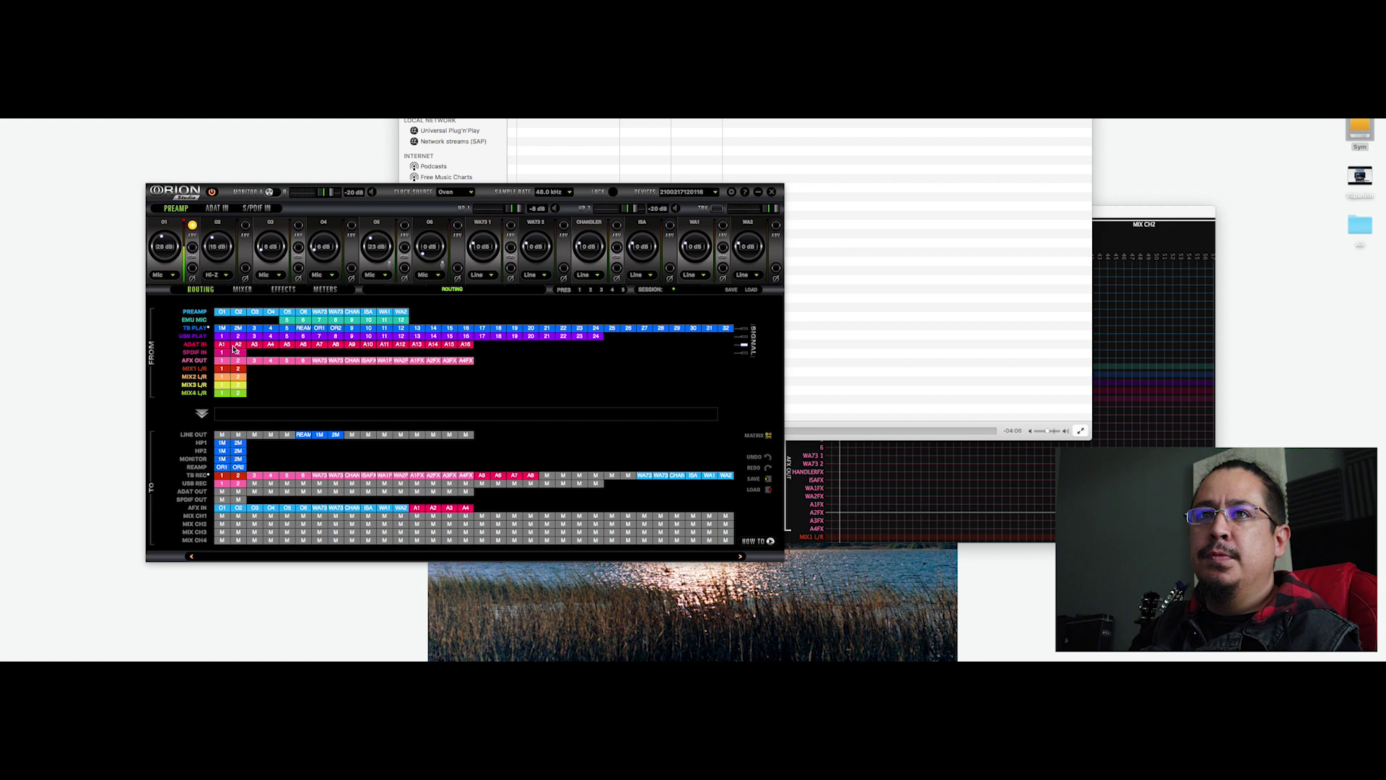
- Route TB Play channels 1M and 2M to inputs 1 and 2 of Mix CH1
click(223, 330)
click(238, 330)
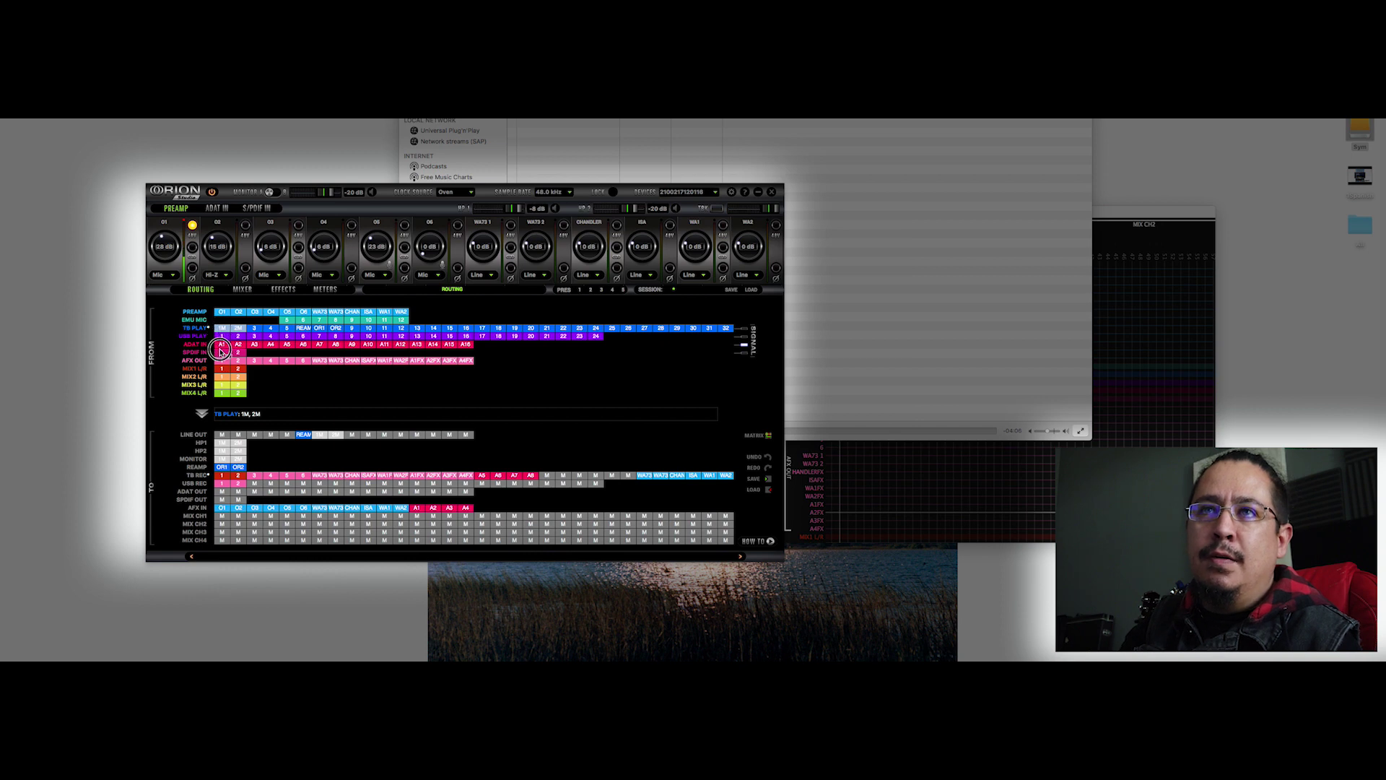
drag(221, 349, 223, 518)
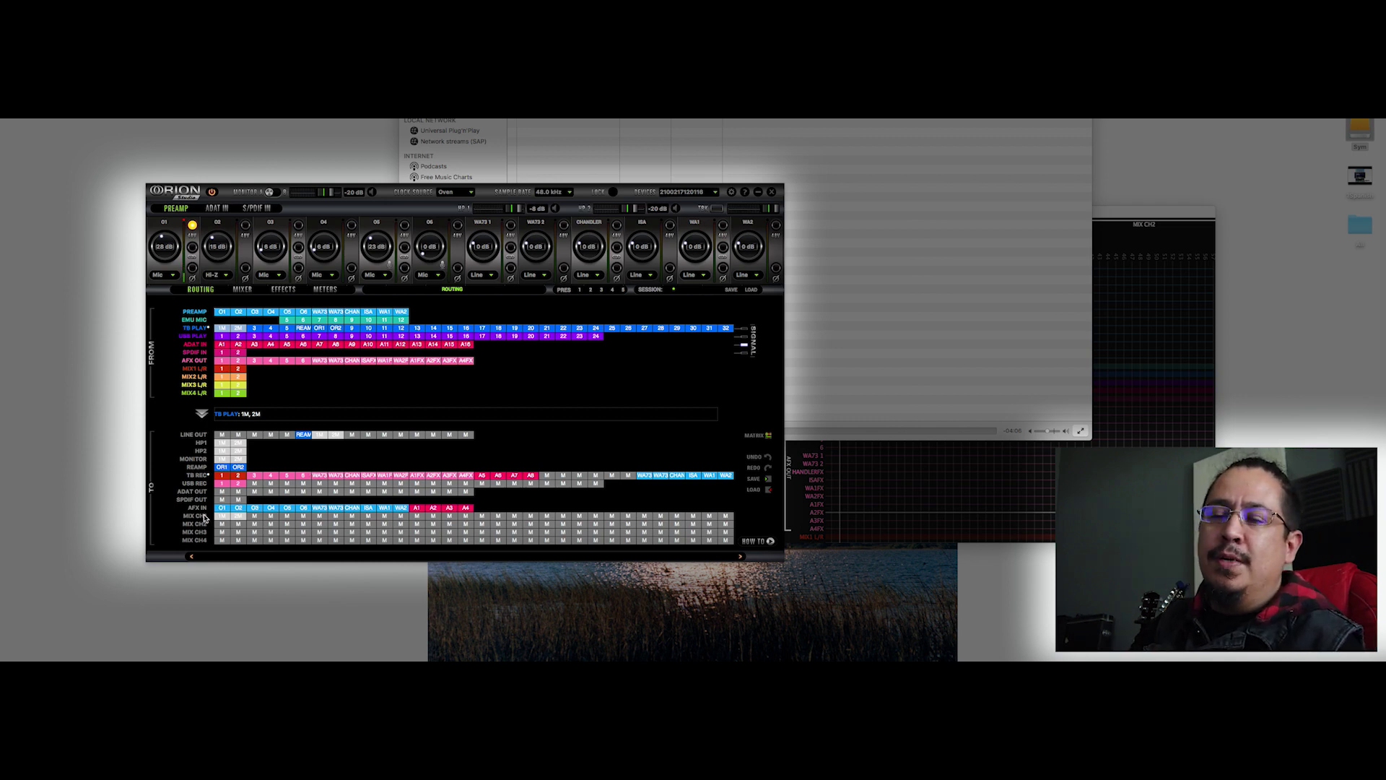
- Route preamps O1 and O2 to inputs 3 and 4 of Mix CH1
click(223, 312)
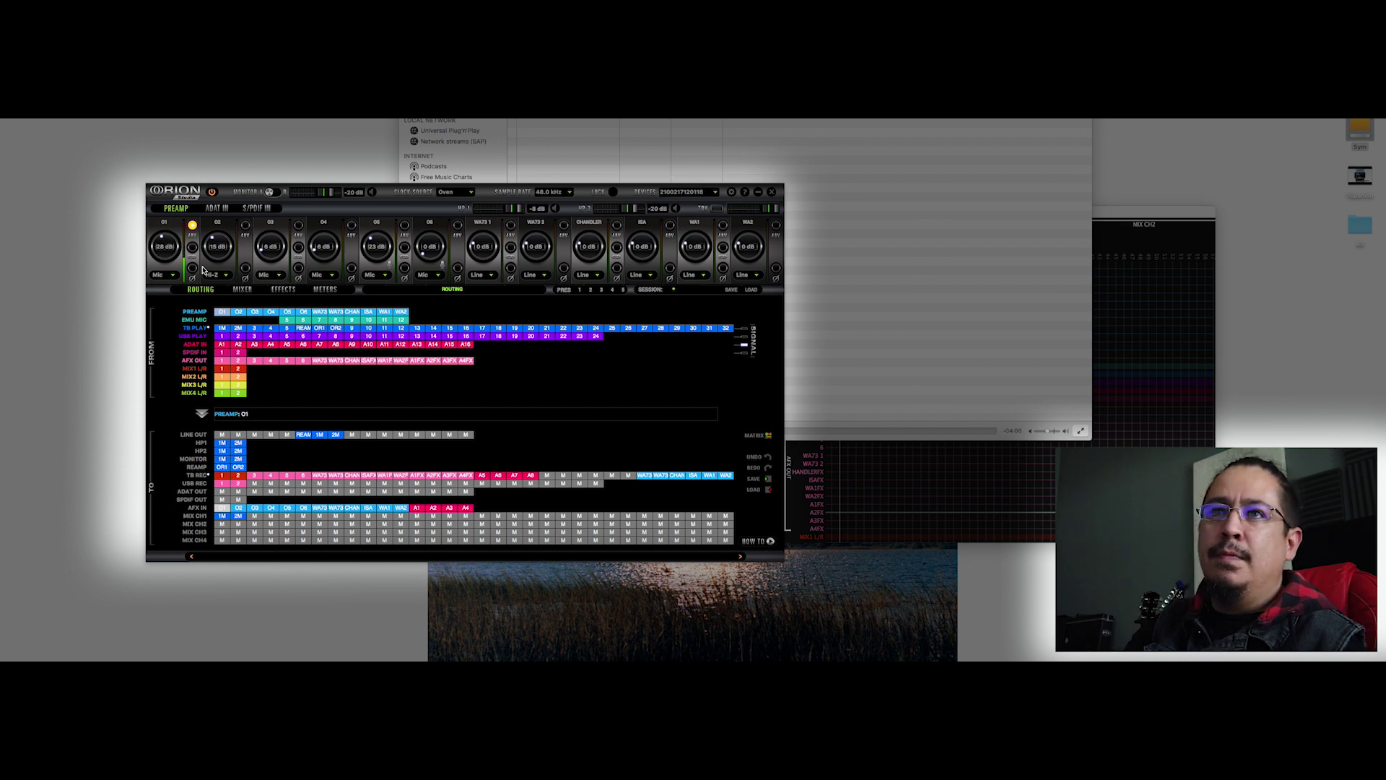
drag(220, 312, 254, 519)
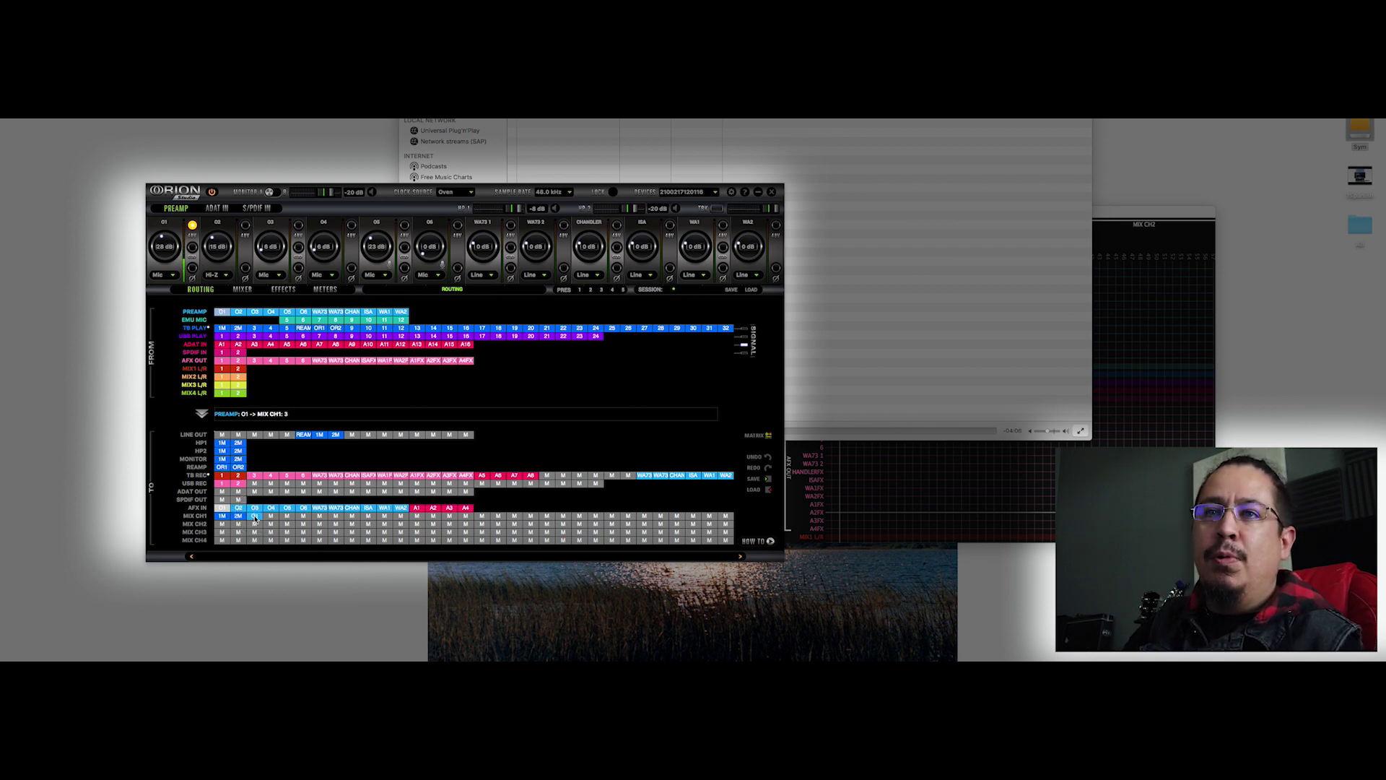
click(240, 313)
drag(240, 314, 271, 517)
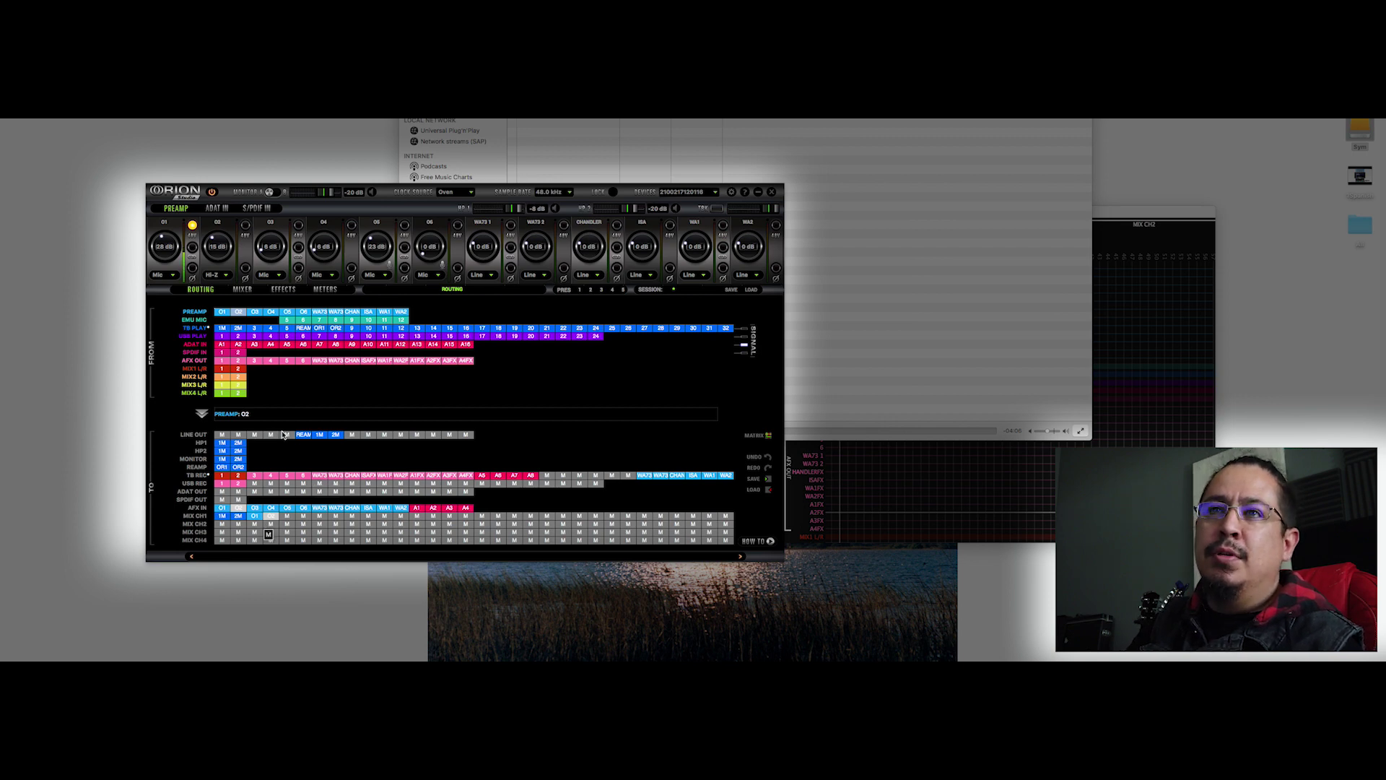
- Route TB Play 1M and 2M to inputs 1 and 2 of Mix CH2, and preamp O2 to its input 4
click(221, 329)
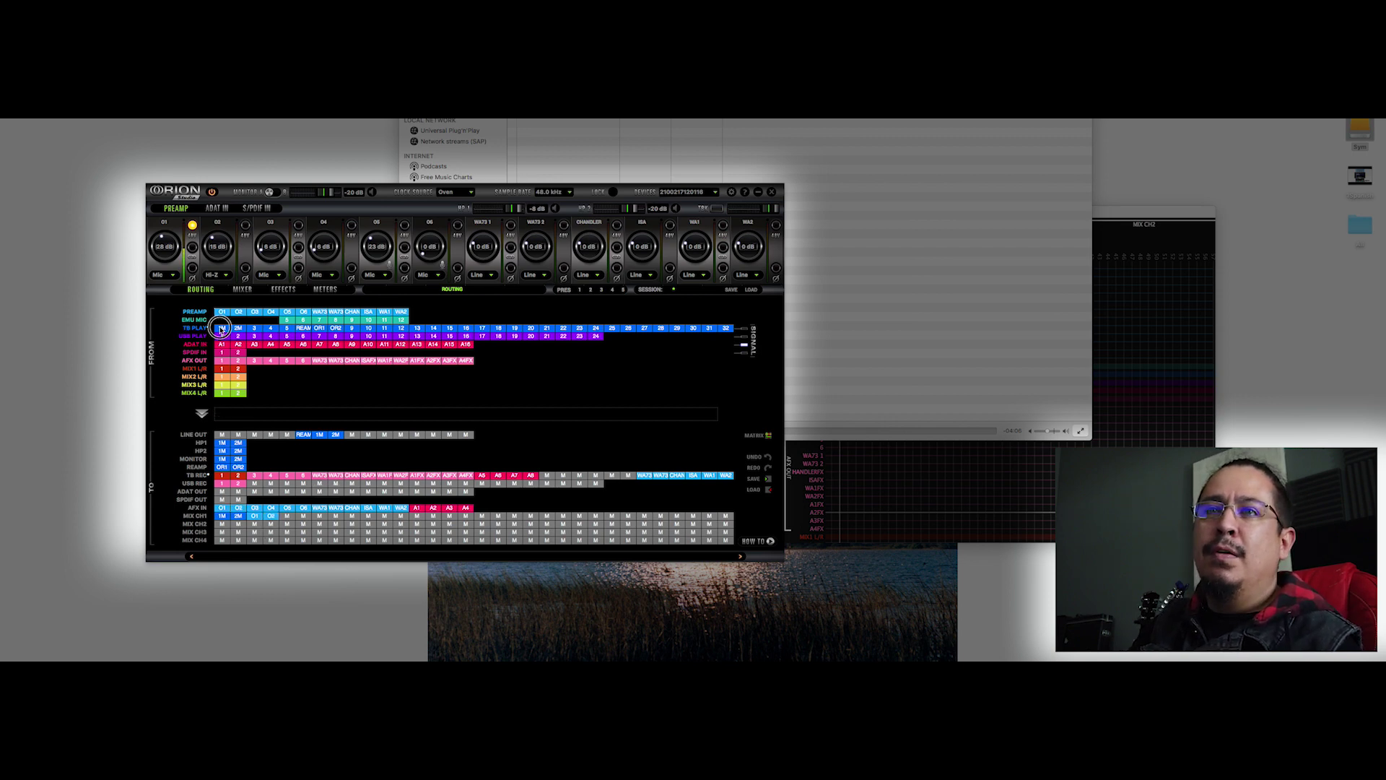
drag(221, 328, 225, 526)
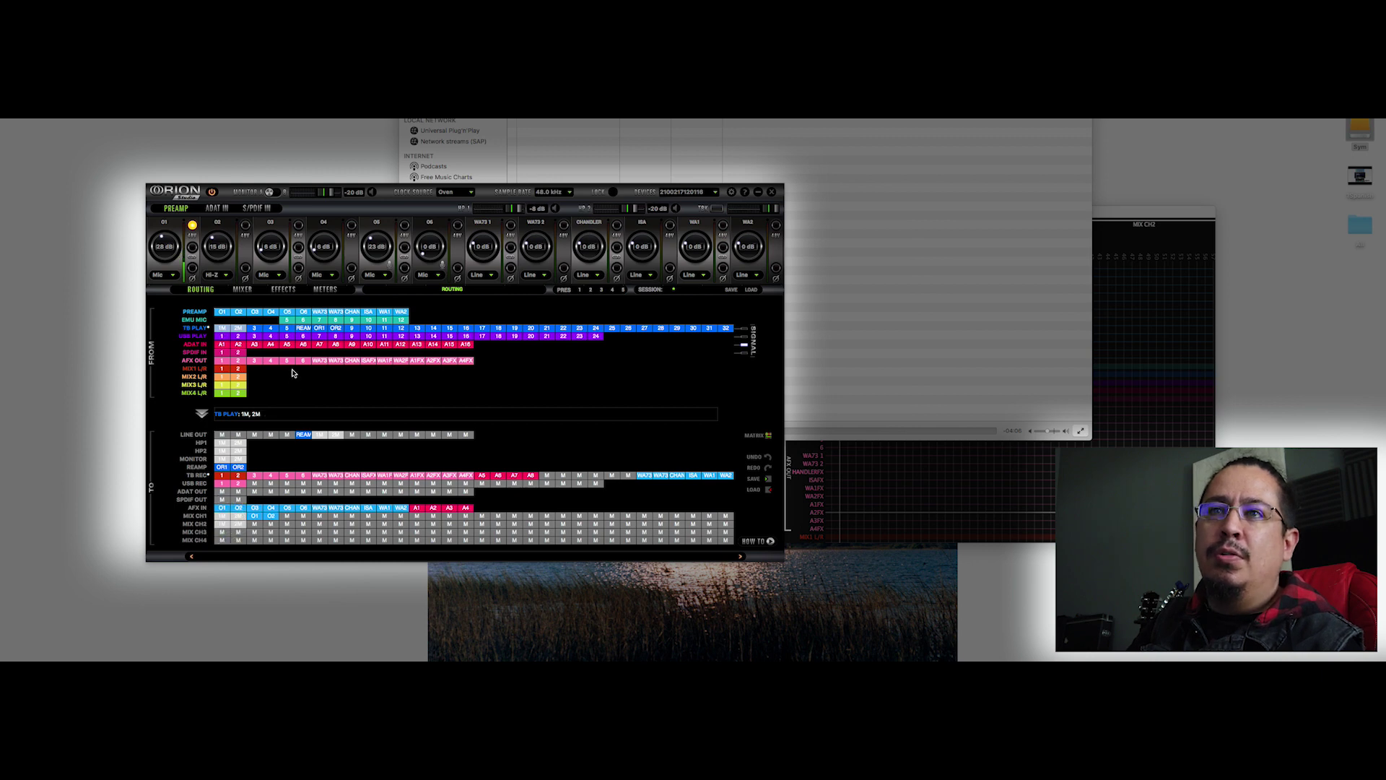
click(223, 312)
click(239, 313)
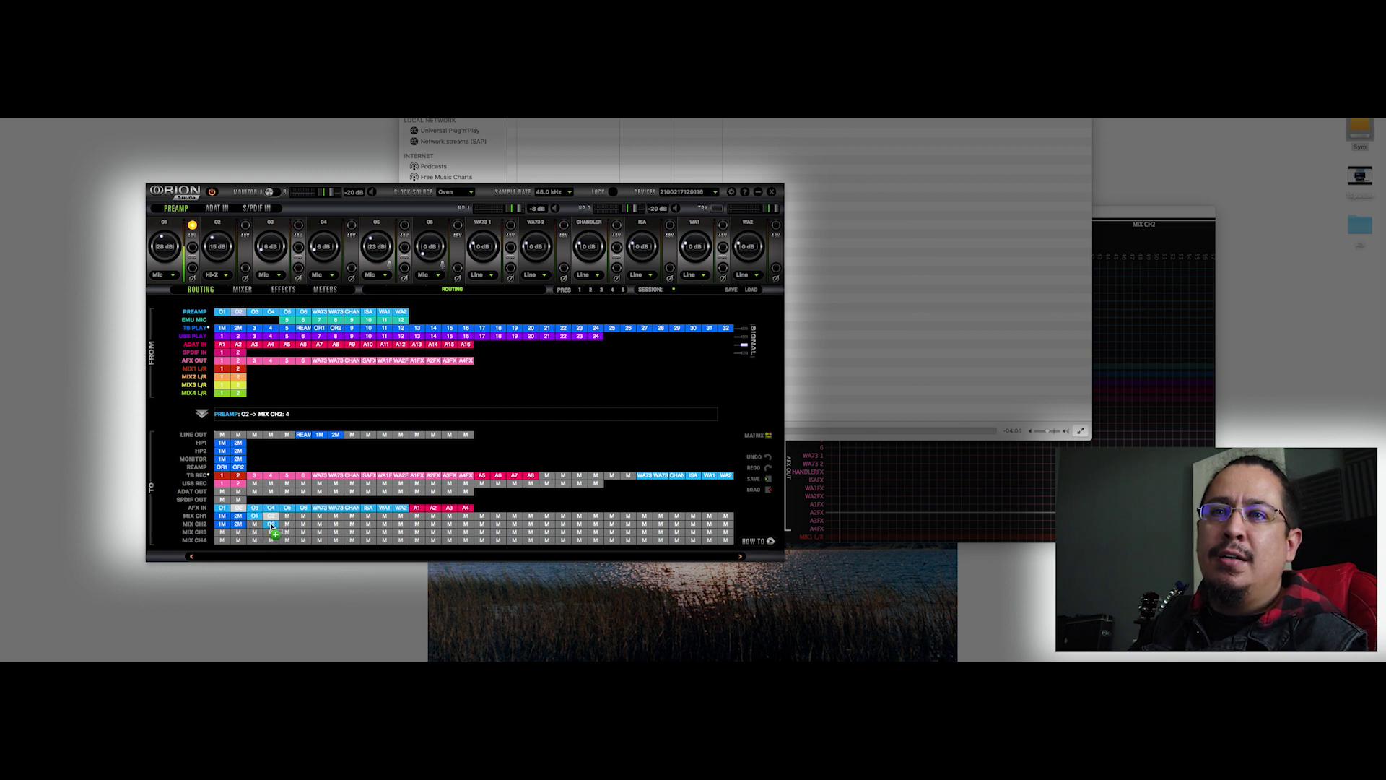
click(320, 443)
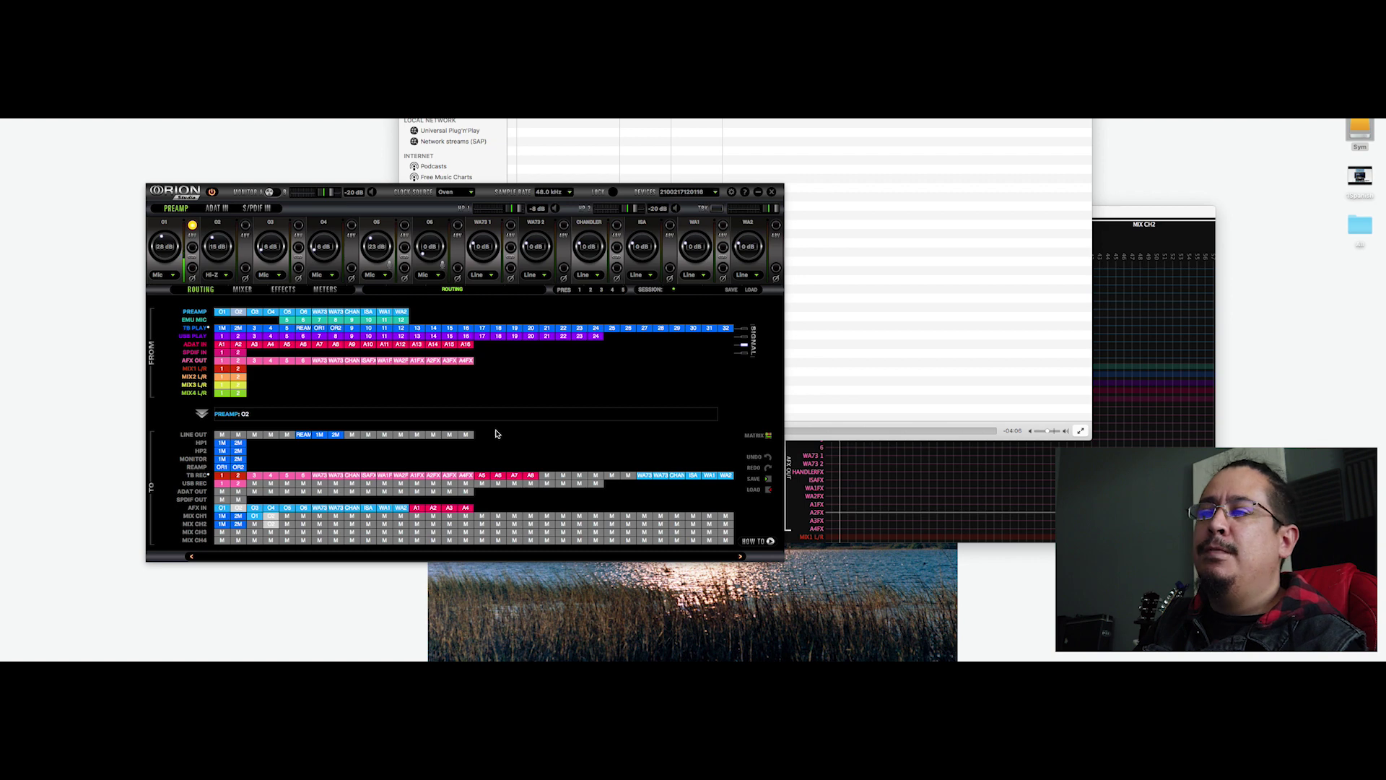
- Compare the channel levels in Mixer 1 and Mixer 2 while the audio file plays
click(841, 306)
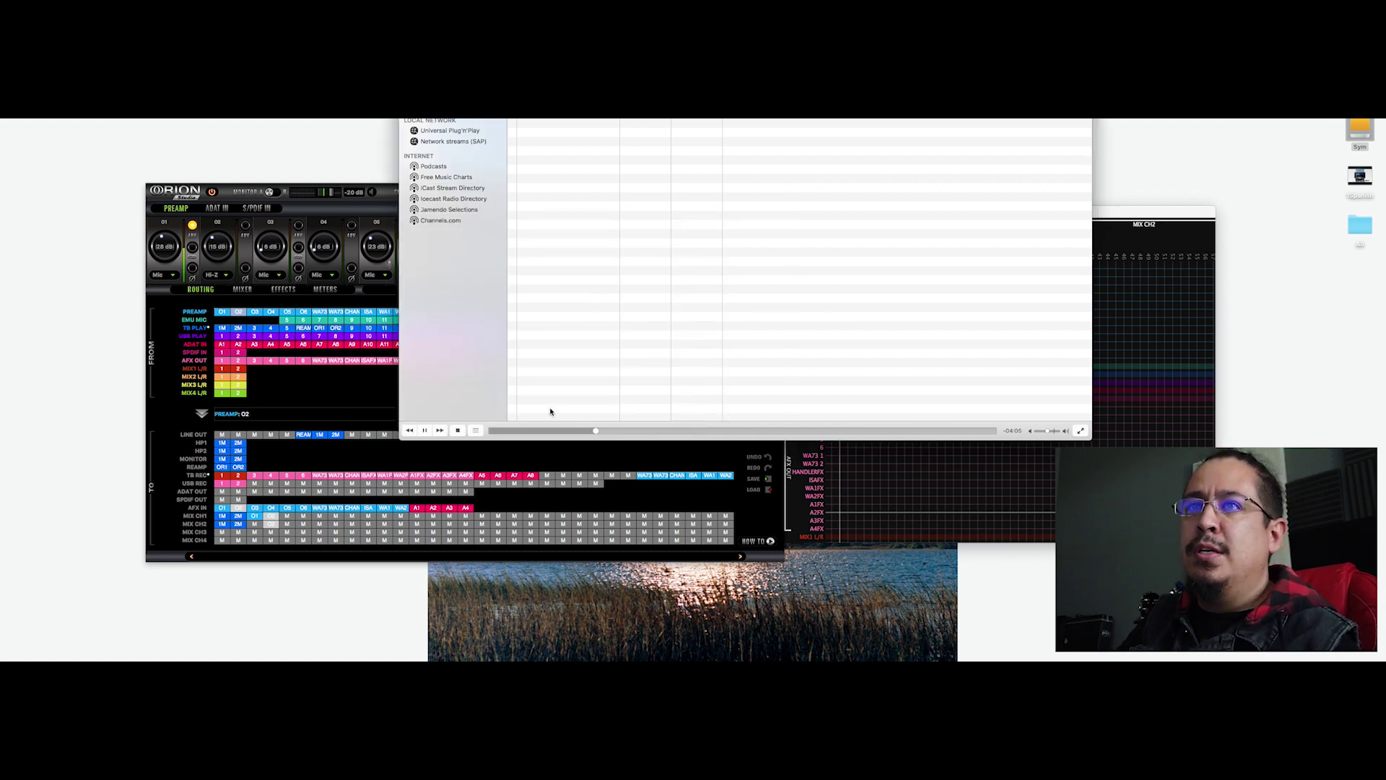
click(352, 393)
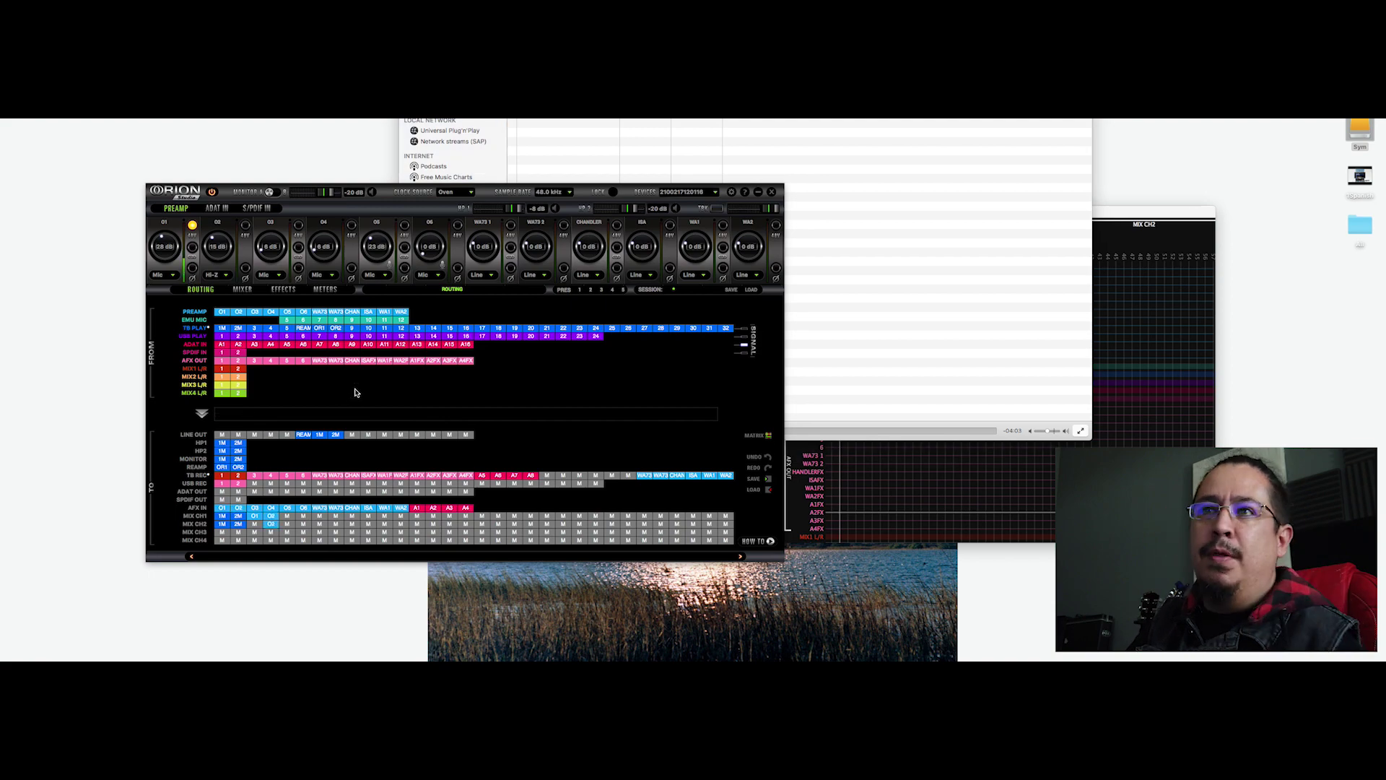
click(282, 289)
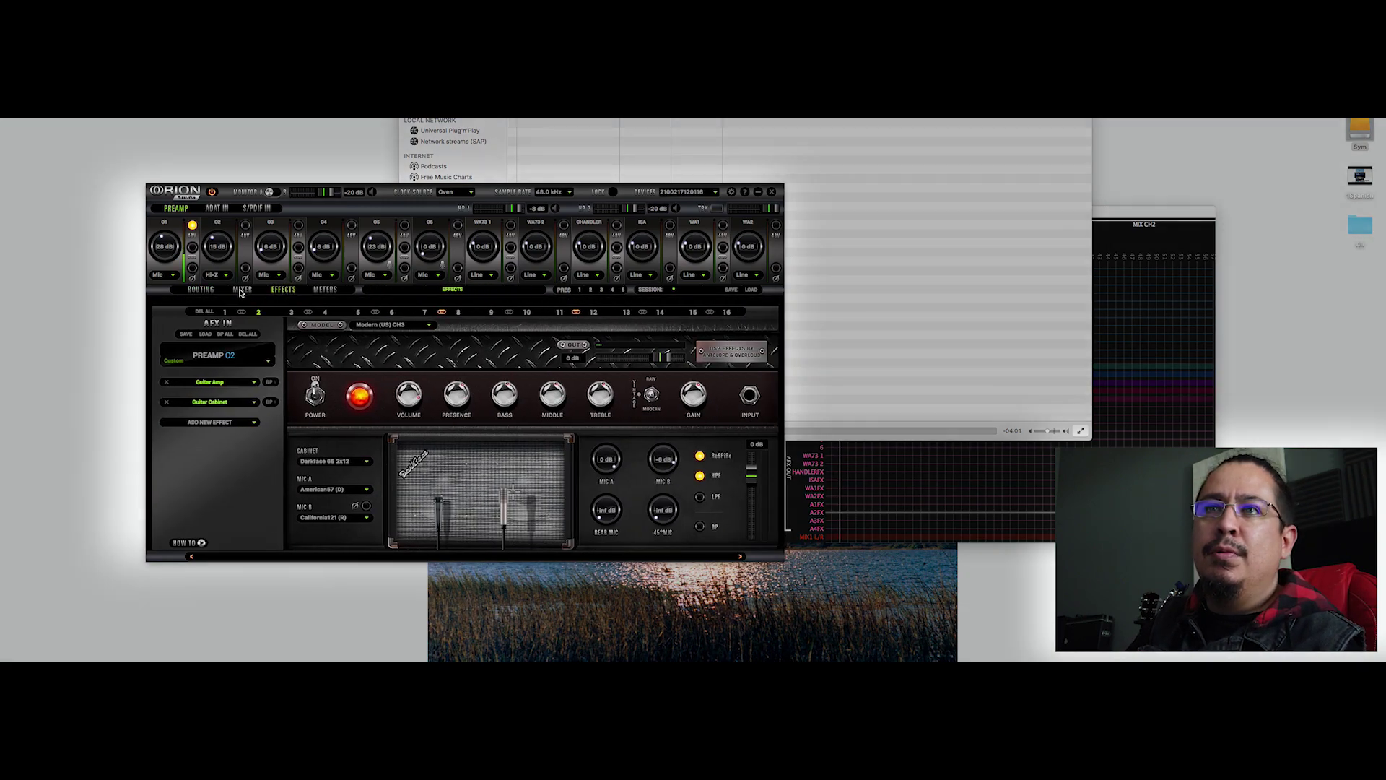
click(242, 290)
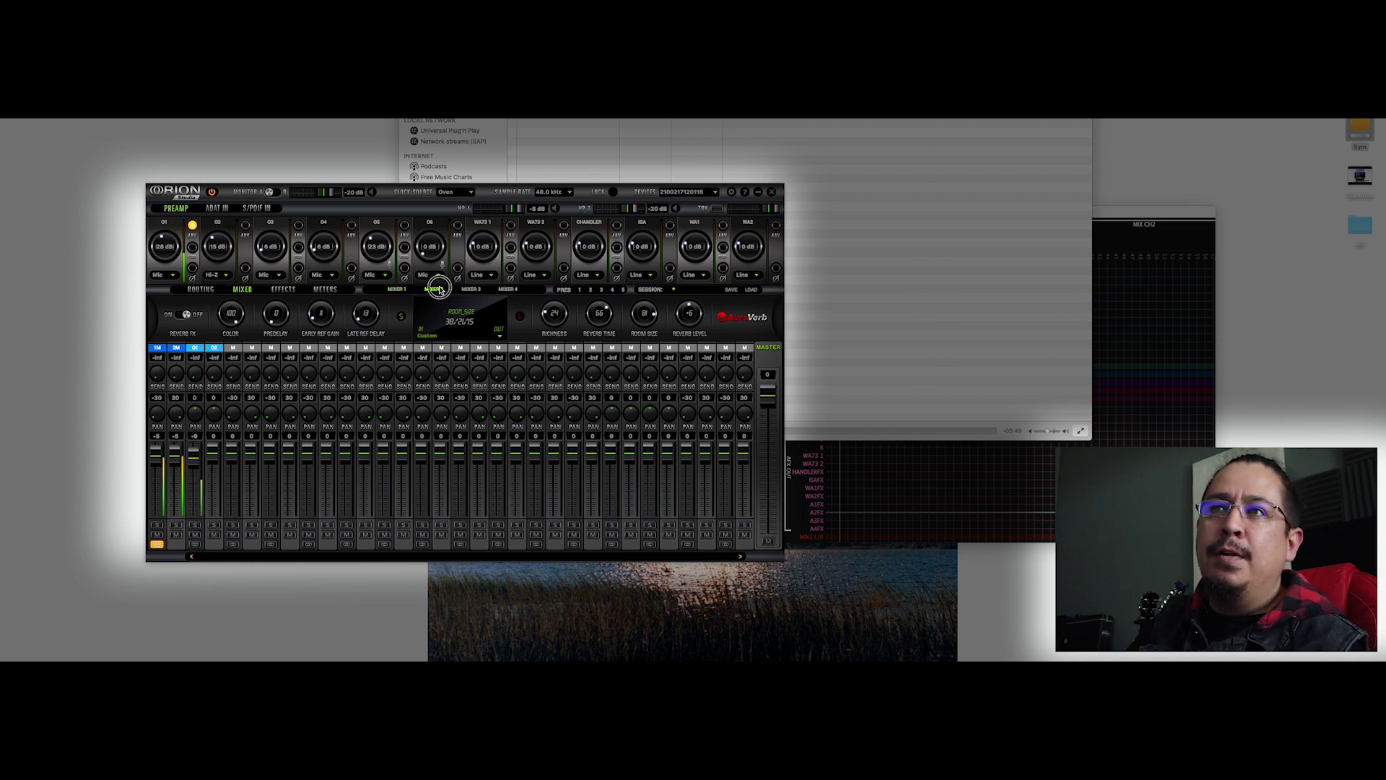
click(434, 291)
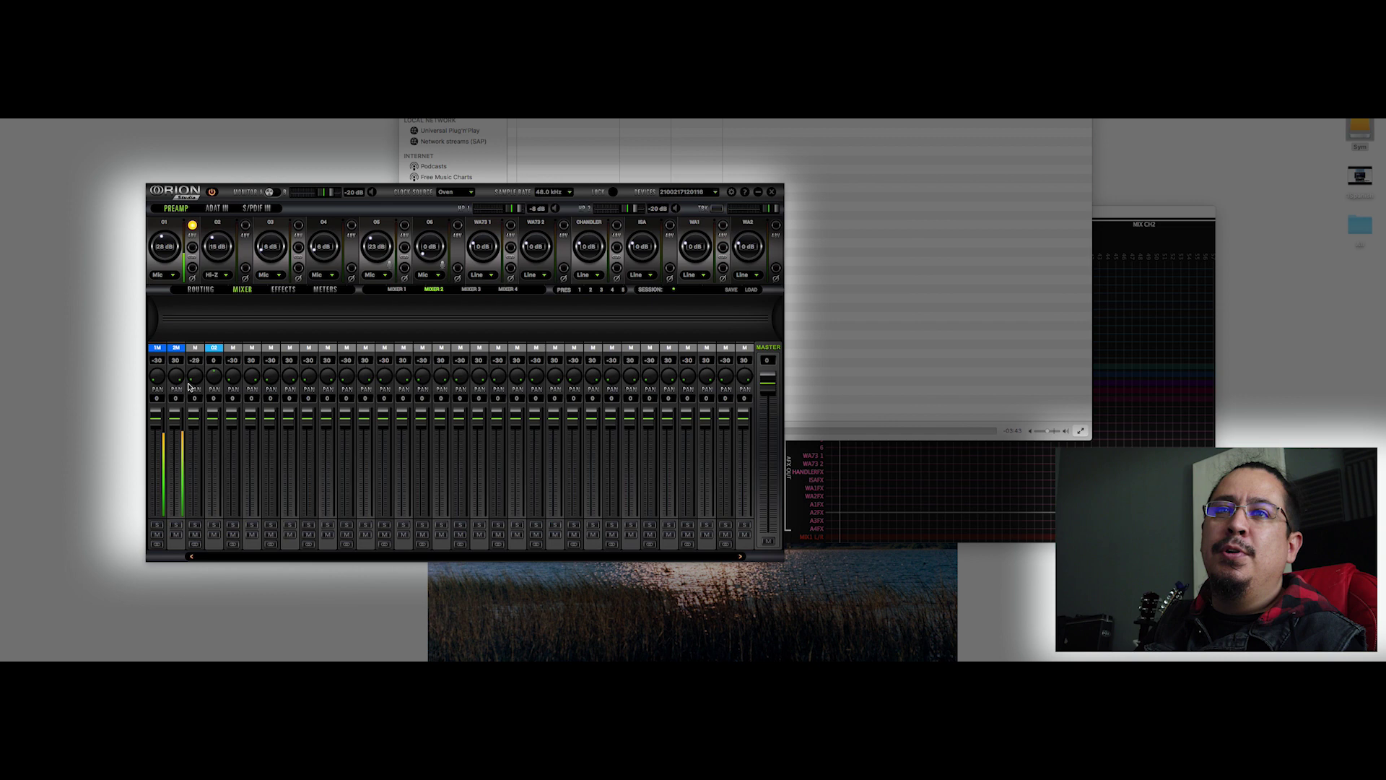
click(397, 289)
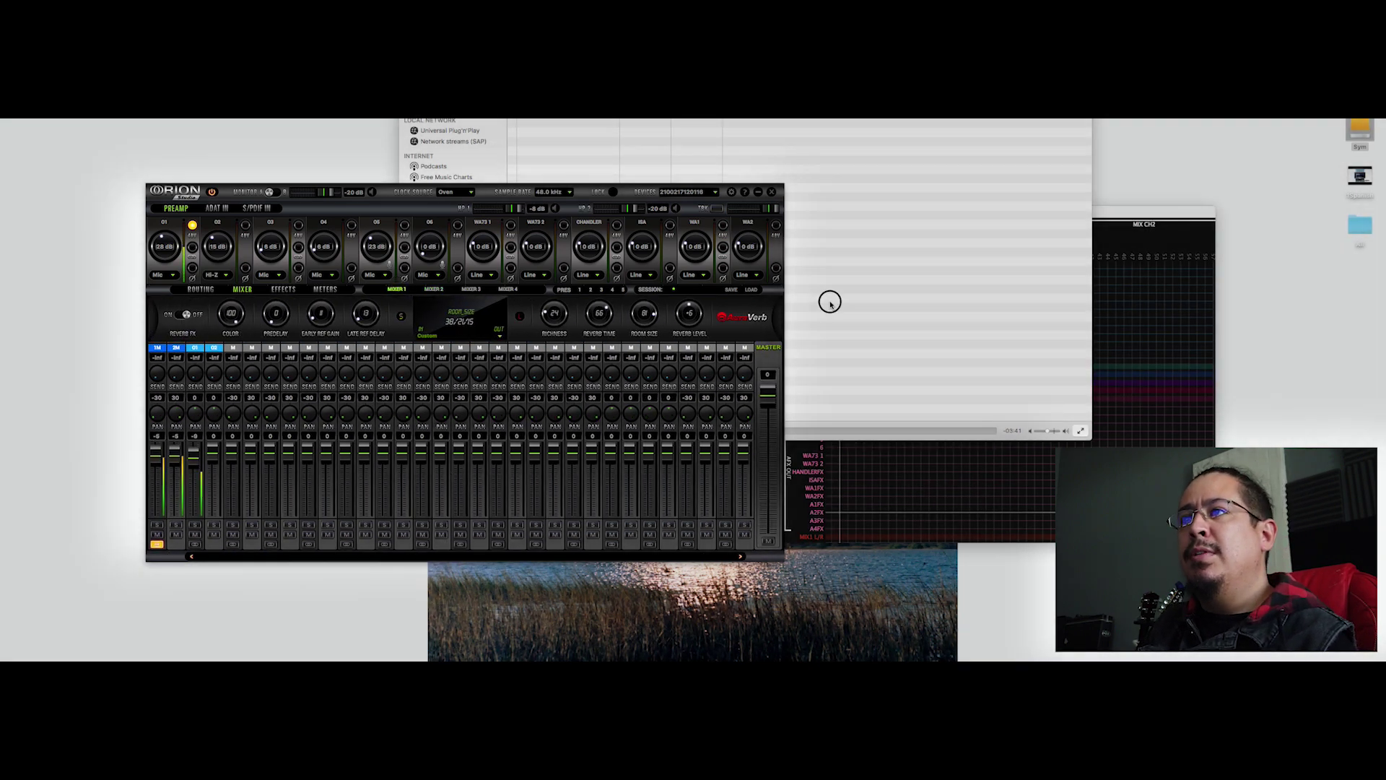
click(830, 302)
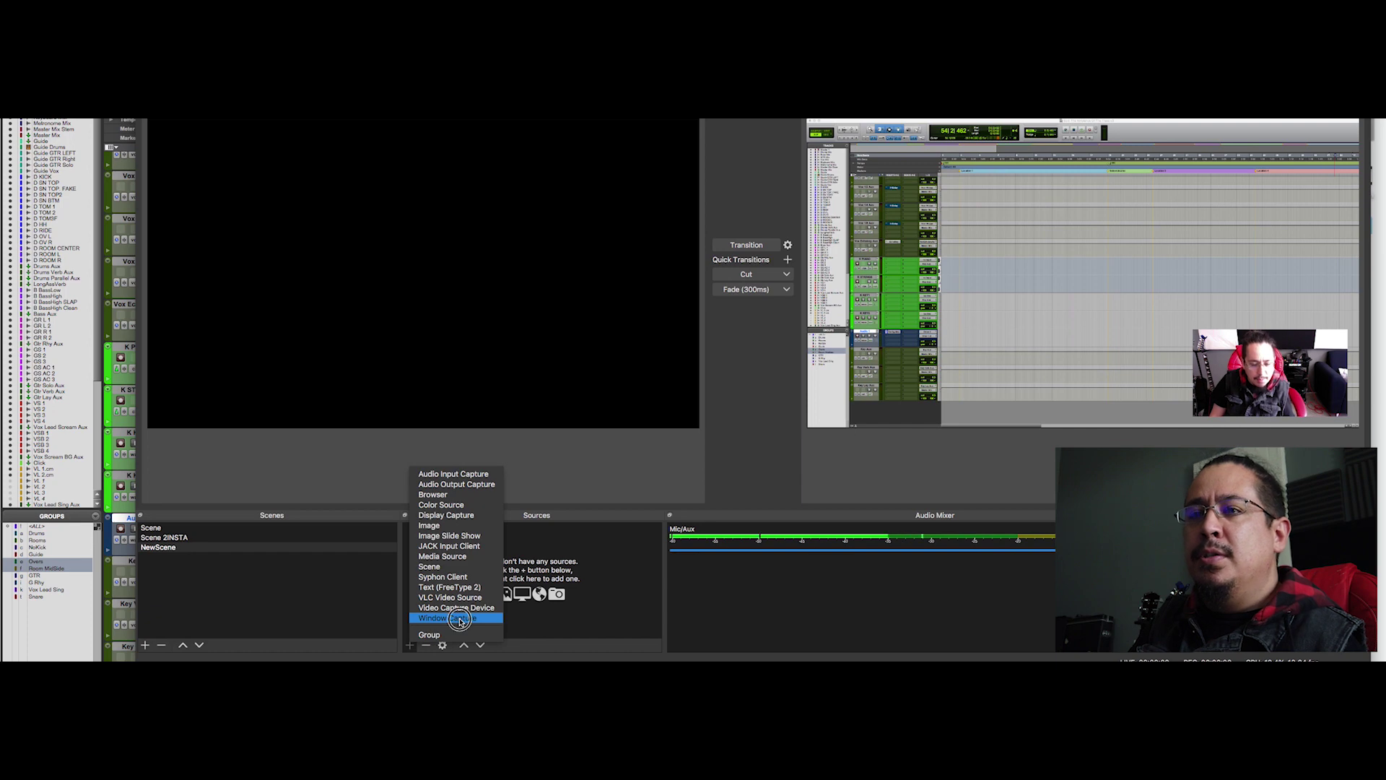
- In OBS, add a Window Capture source of the Pro Tools Edit window "The Ambience Of The Trees v3" and scale it to fill the canvas
click(458, 619)
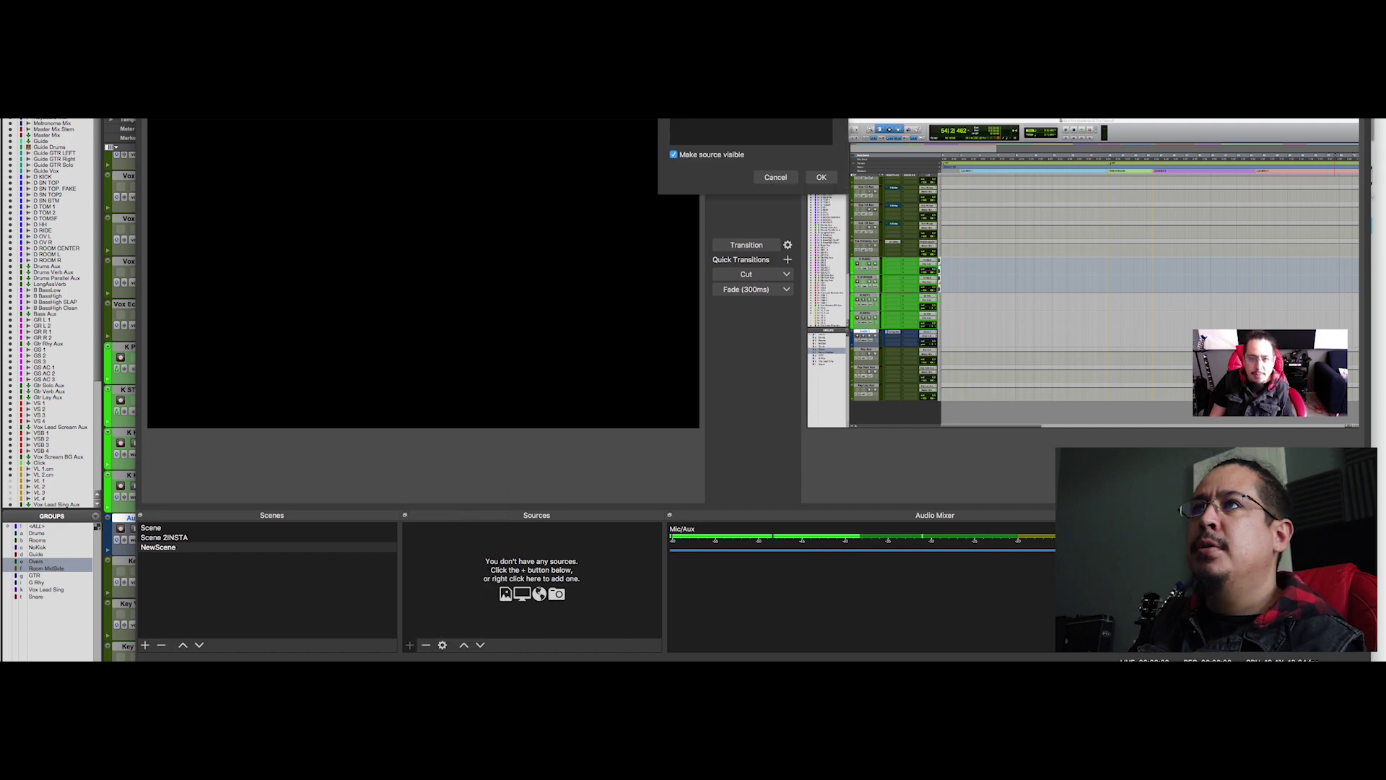
click(821, 177)
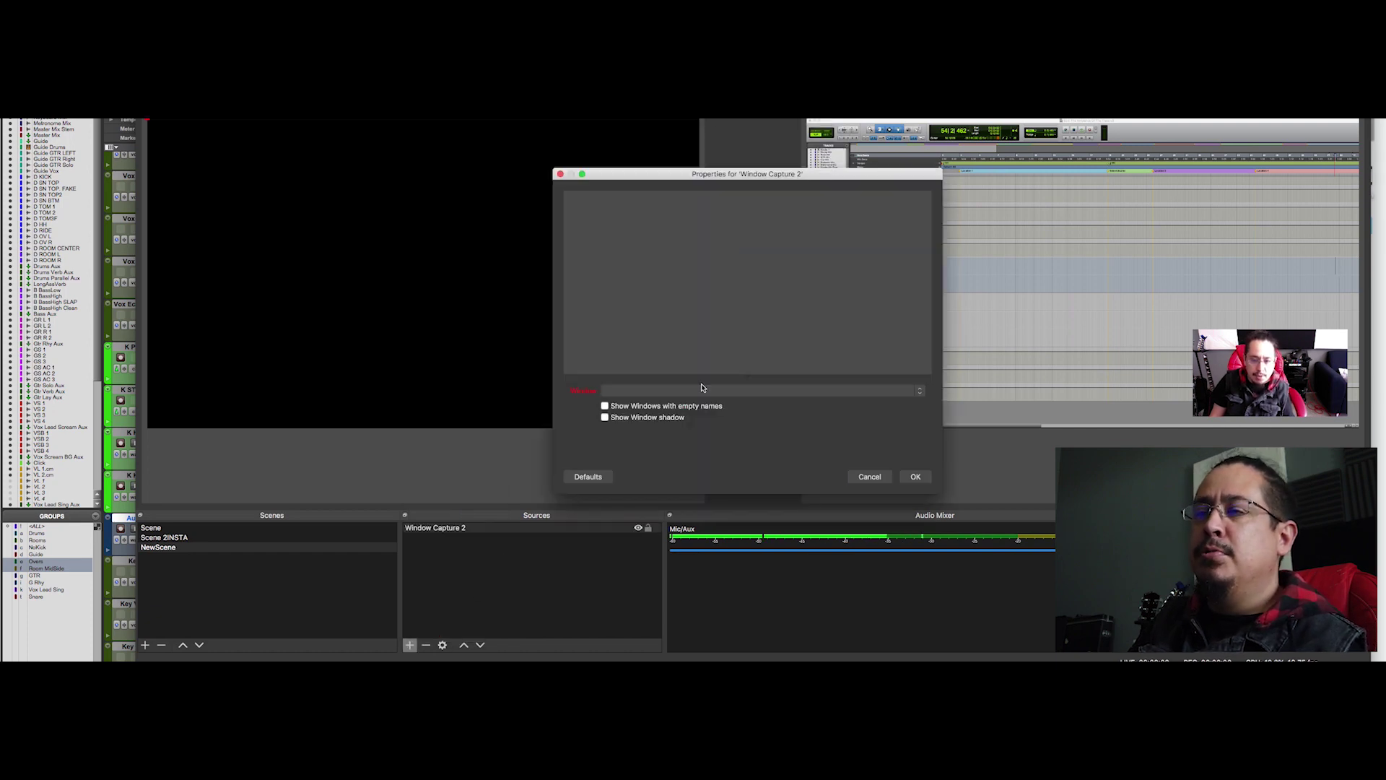
click(702, 390)
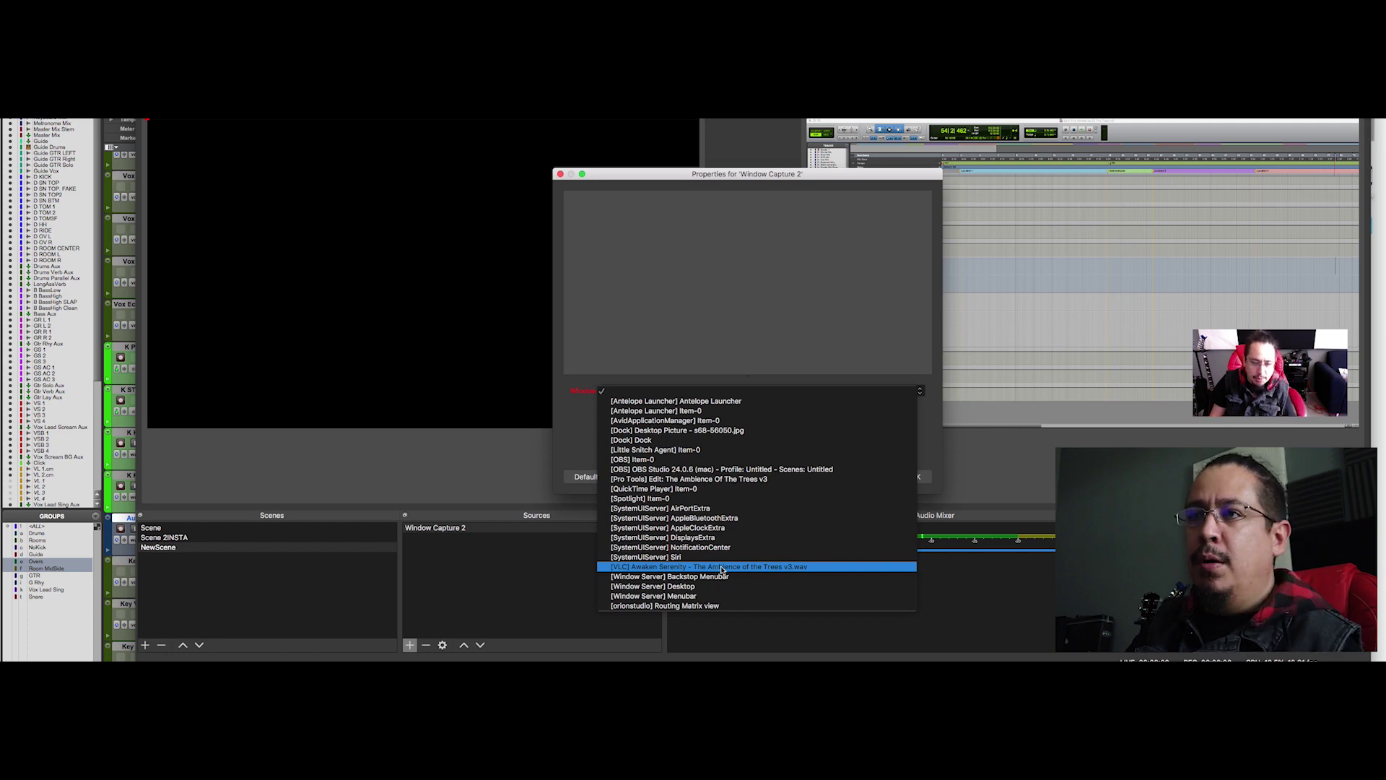
click(690, 478)
click(914, 476)
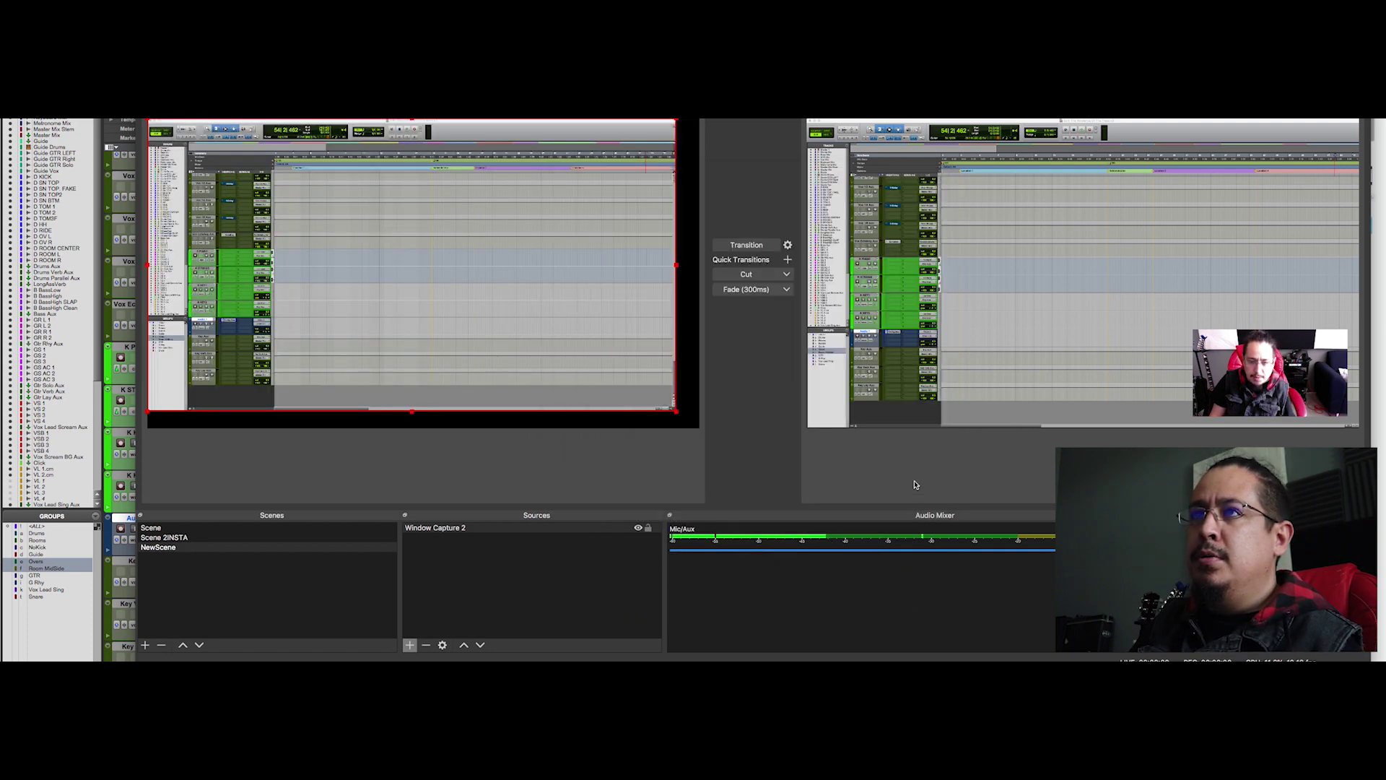
drag(676, 411, 702, 427)
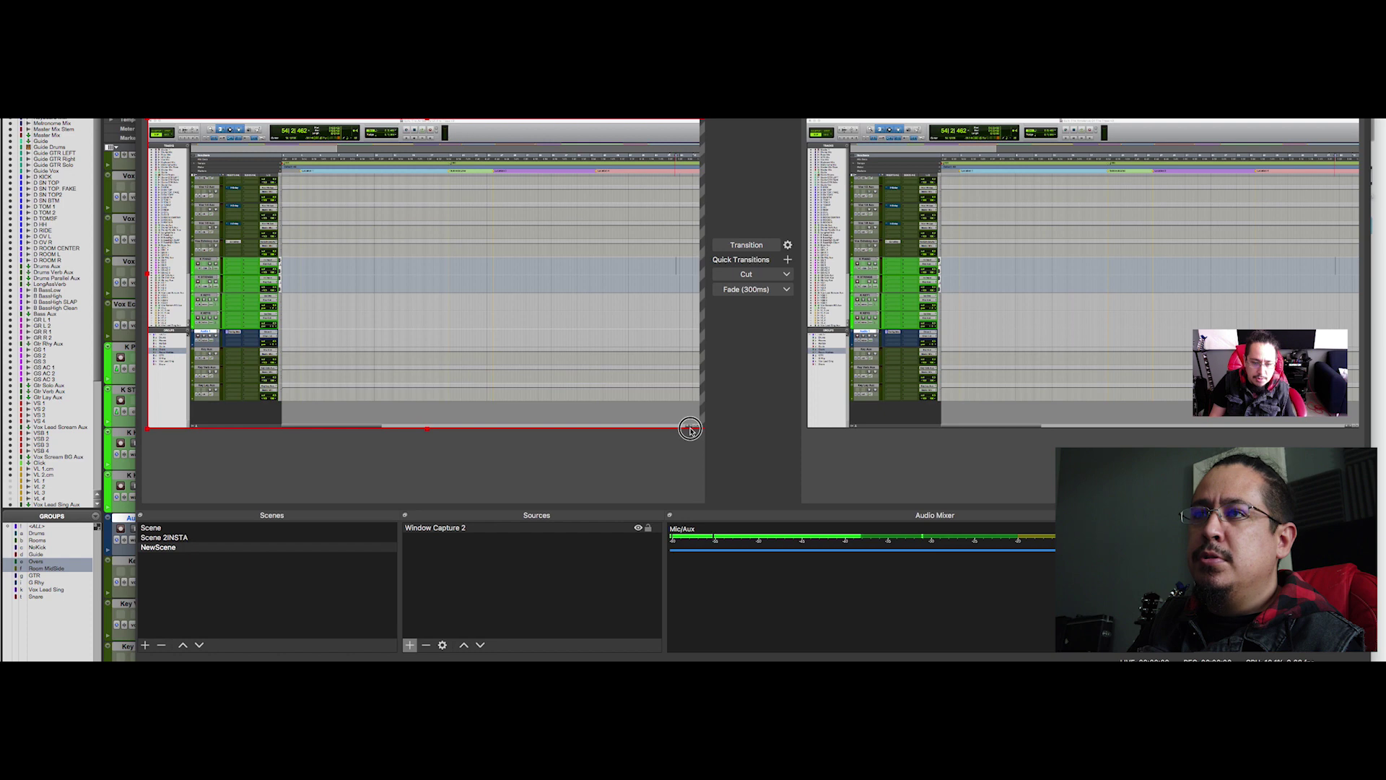
- Add a Video Capture Device source using the FaceTime HD Camera (Built-in) with the 1280x720 preset
click(443, 566)
click(410, 645)
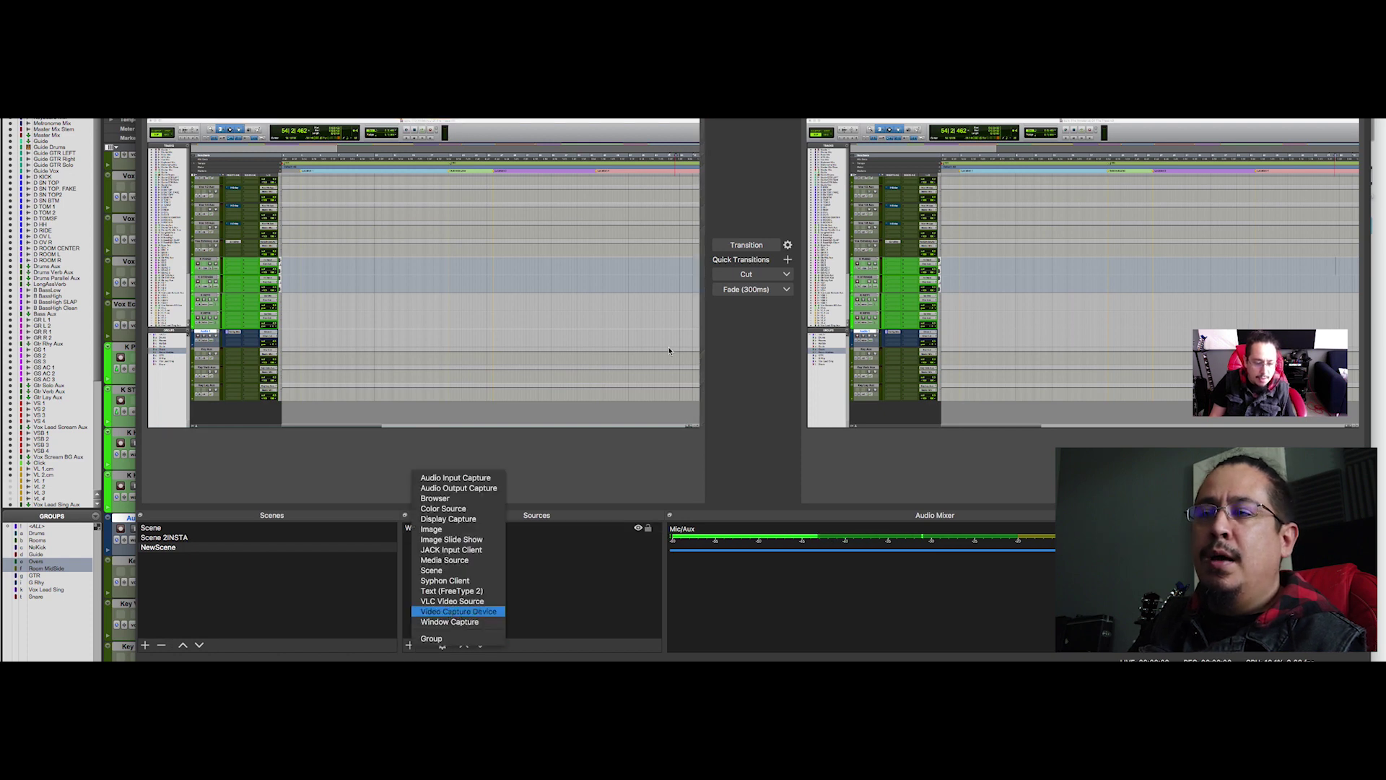
key(Return)
key(Return)
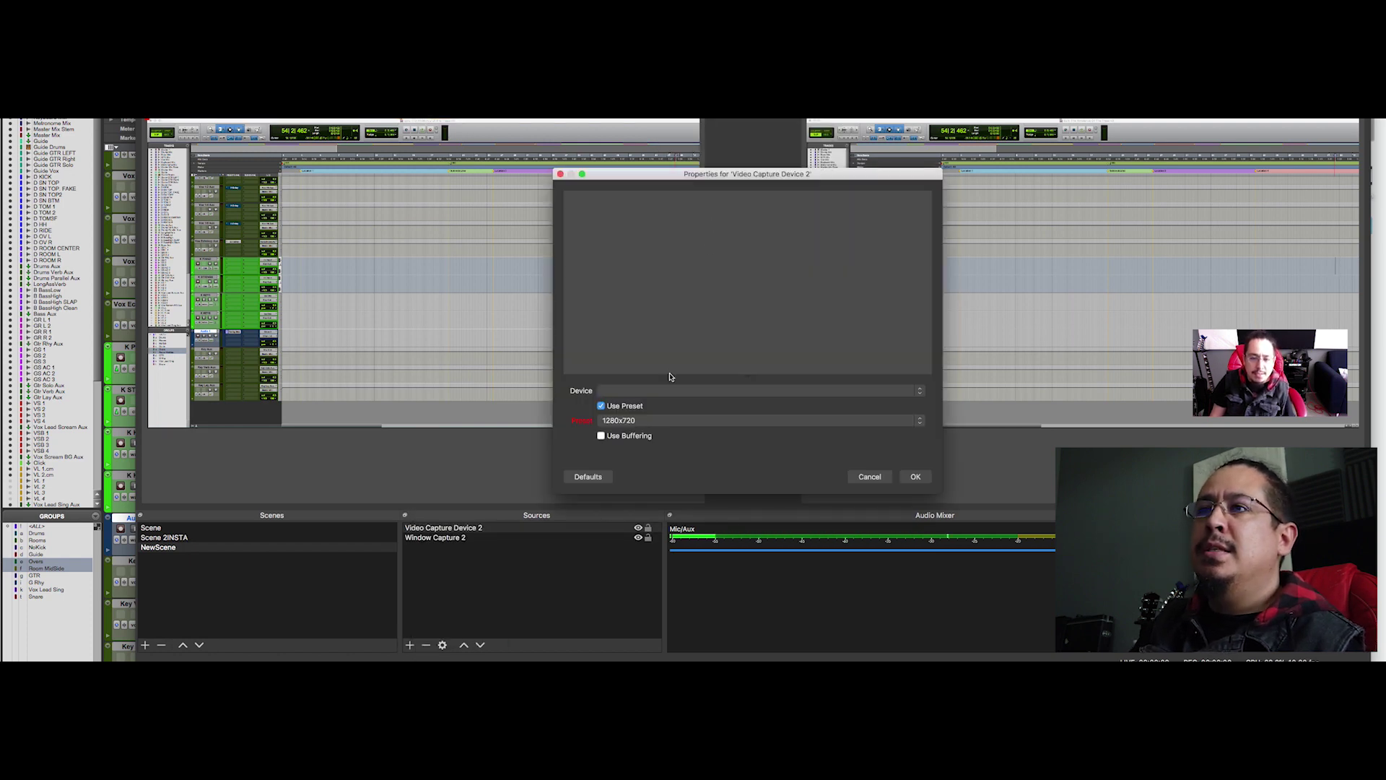
click(668, 391)
click(655, 430)
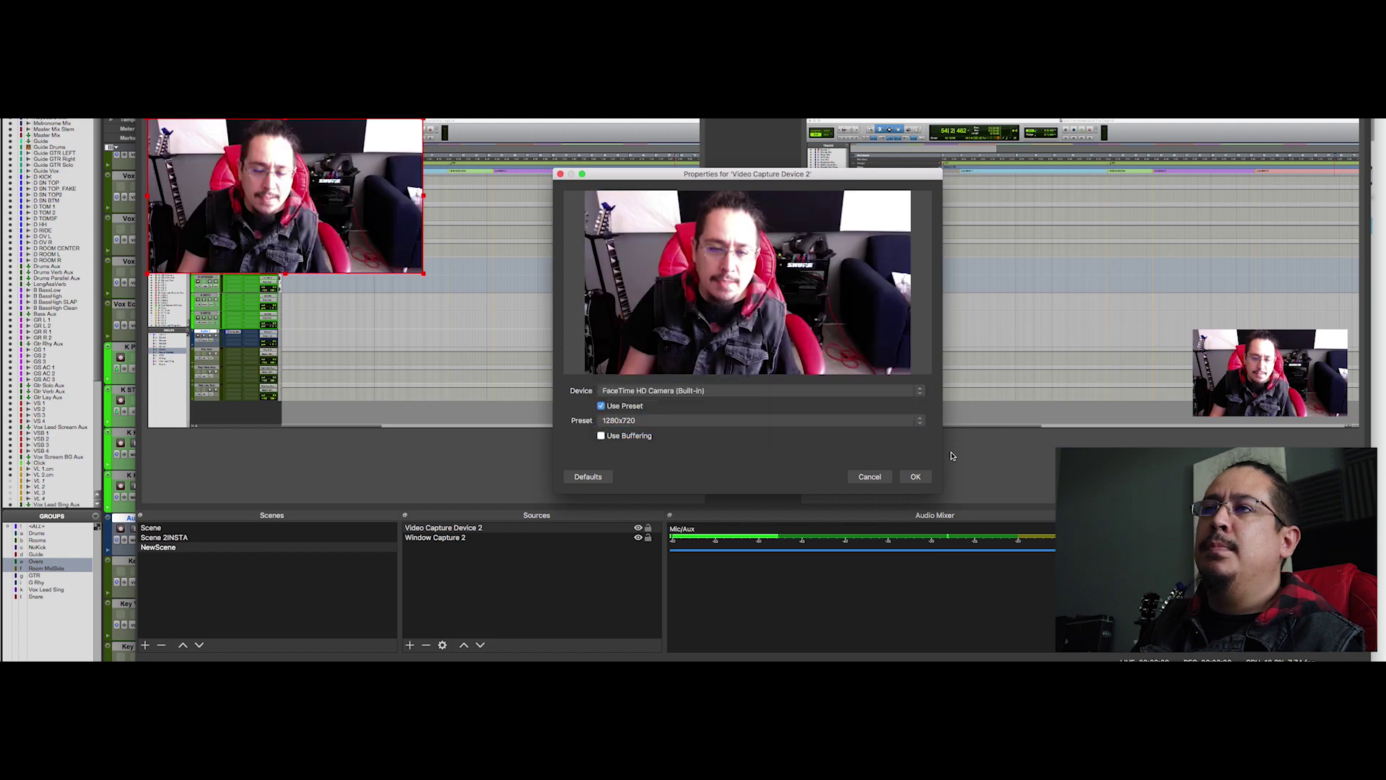
click(914, 477)
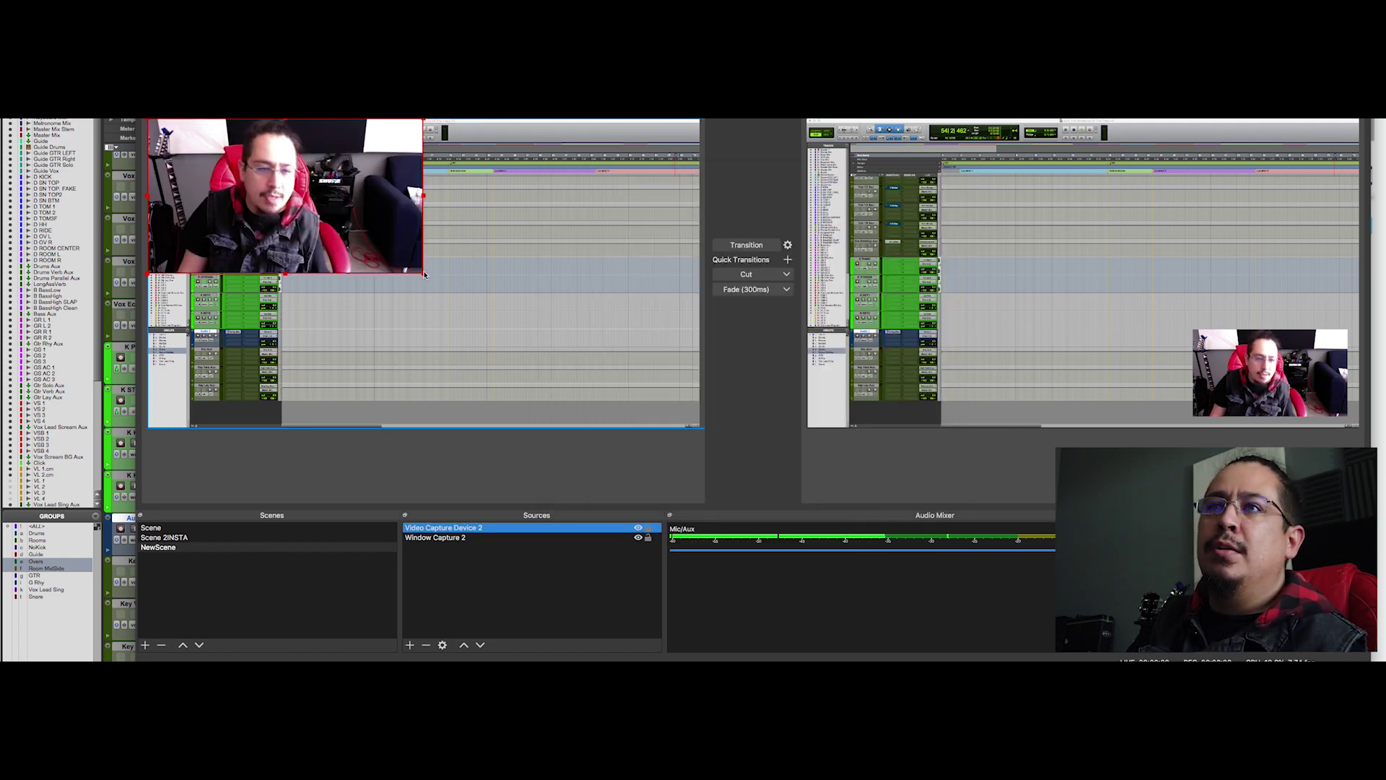
- Shrink the webcam image into the lower-right area of the canvas and transition the preview to the program output
drag(423, 273, 642, 361)
click(730, 246)
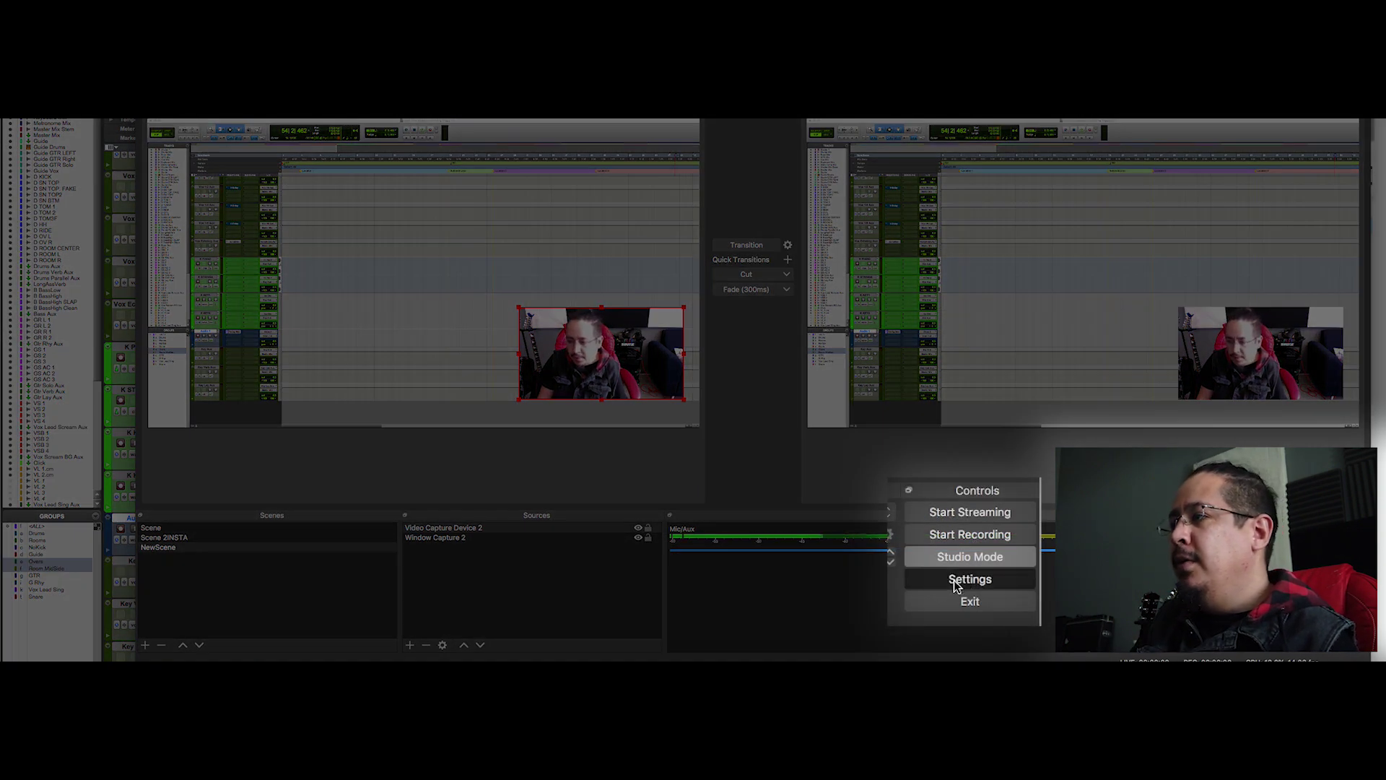
- Set the Mic/Auxiliary Audio device to OrionStudio in the audio settings
click(954, 585)
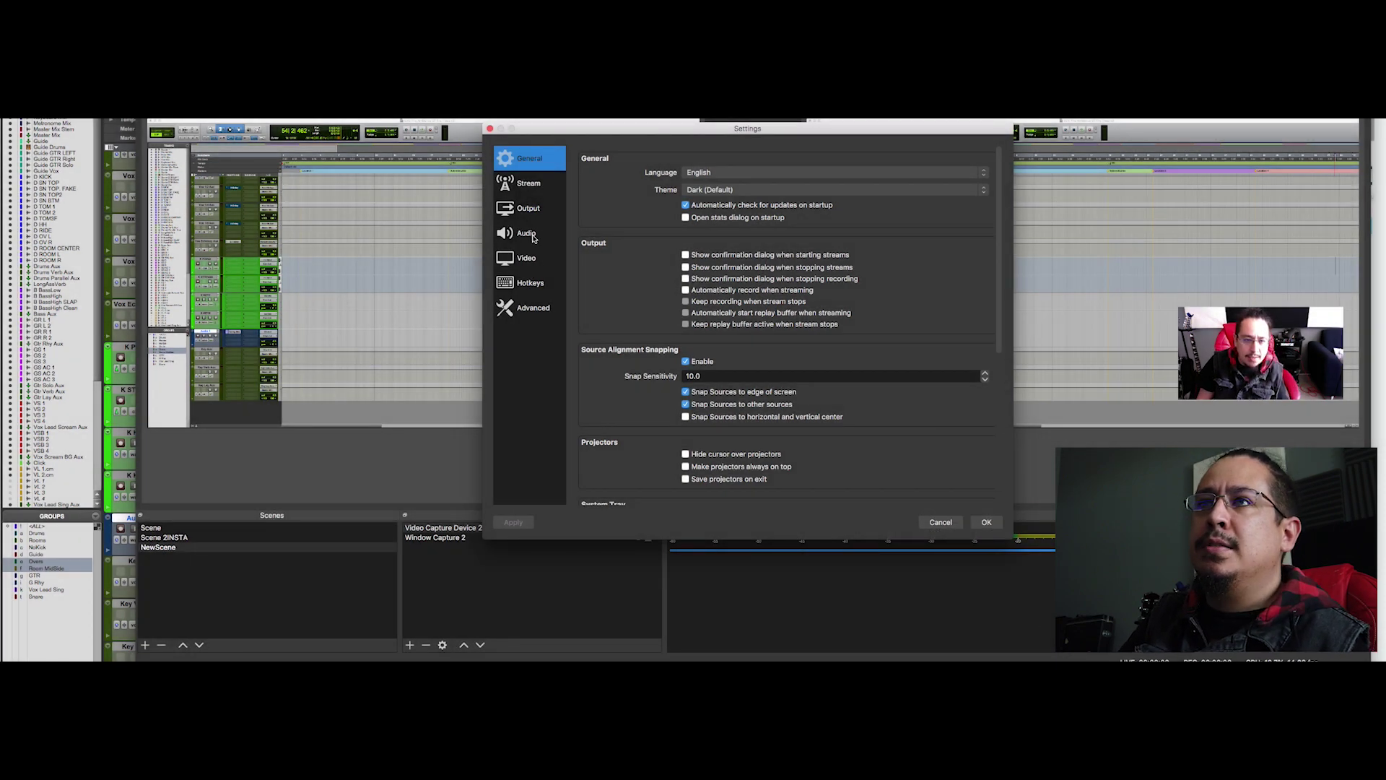
click(531, 237)
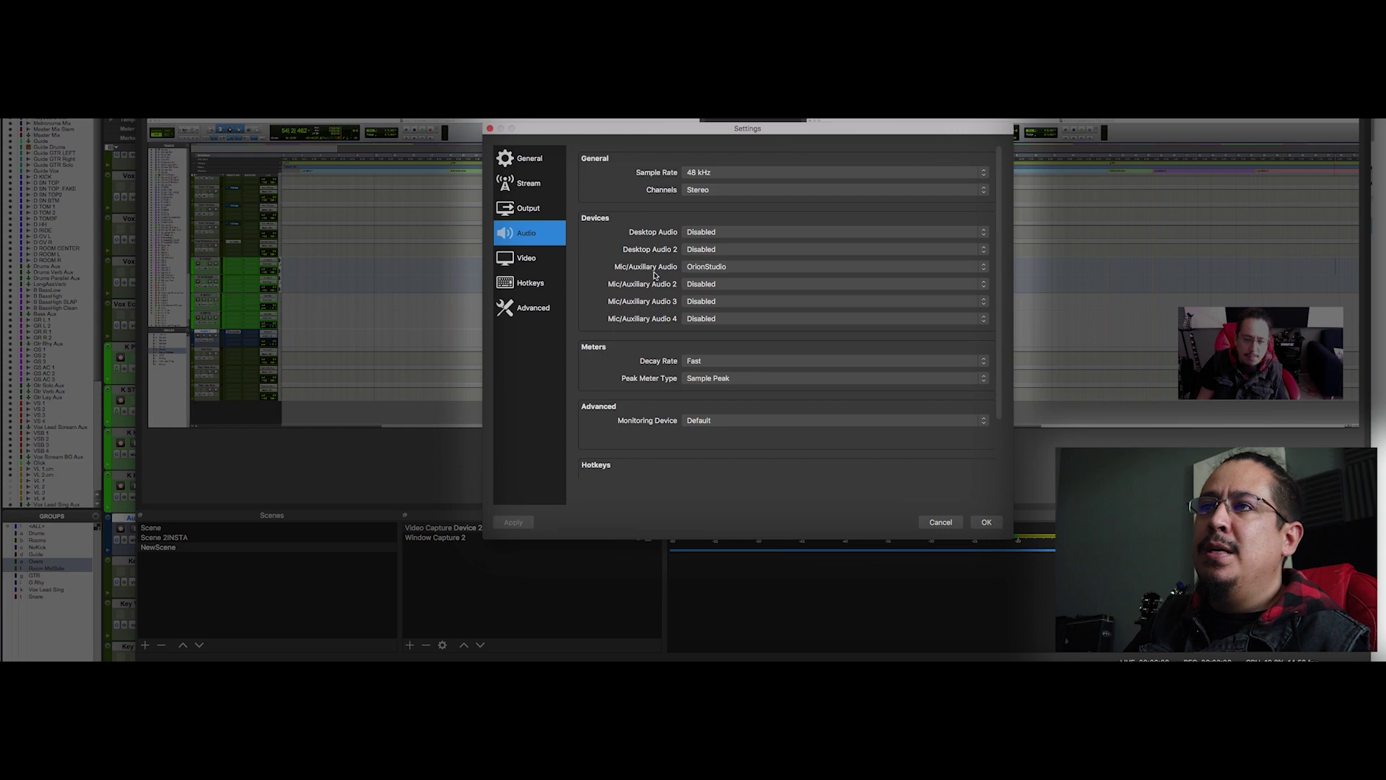
click(713, 268)
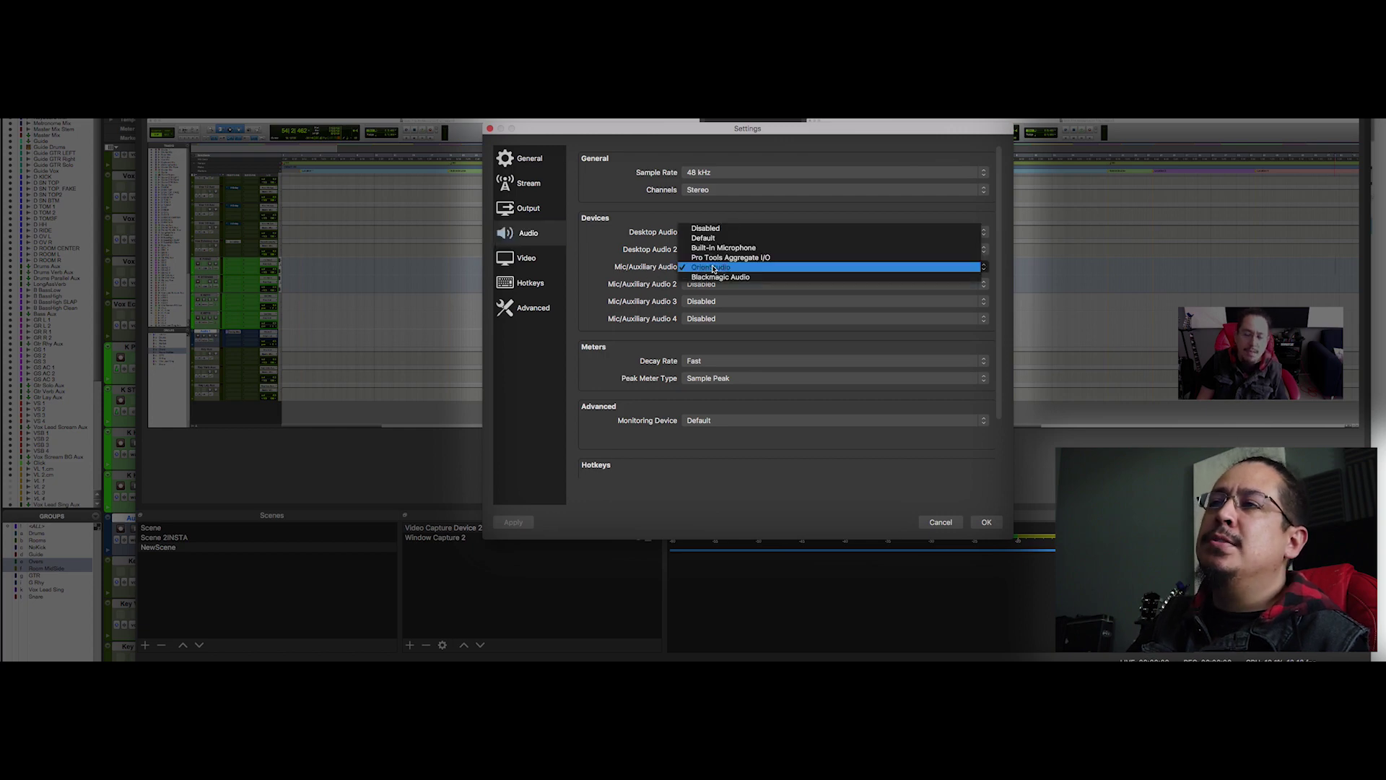
click(713, 268)
click(987, 522)
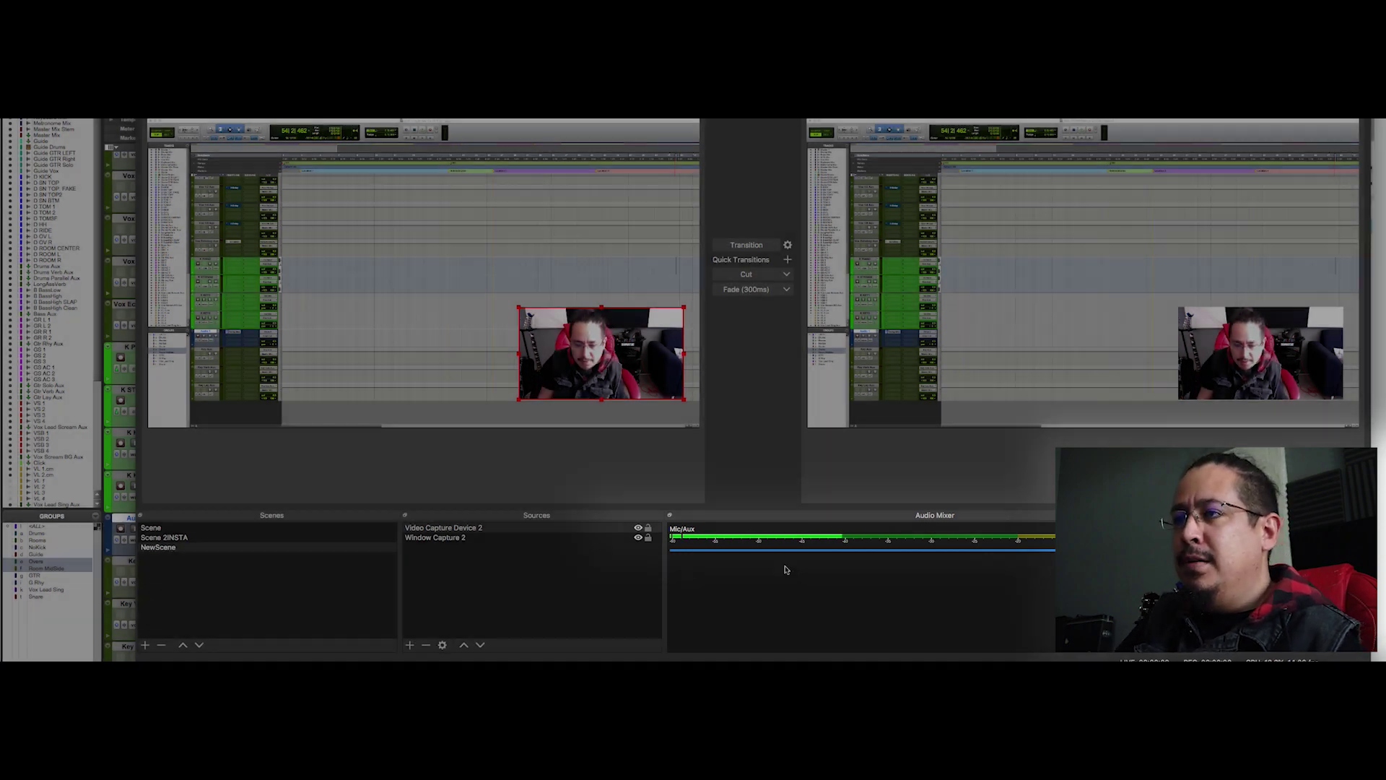
- Play the Pro Tools session and check its signal on the Mic/Aux meter in OBS
key(super+Tab)
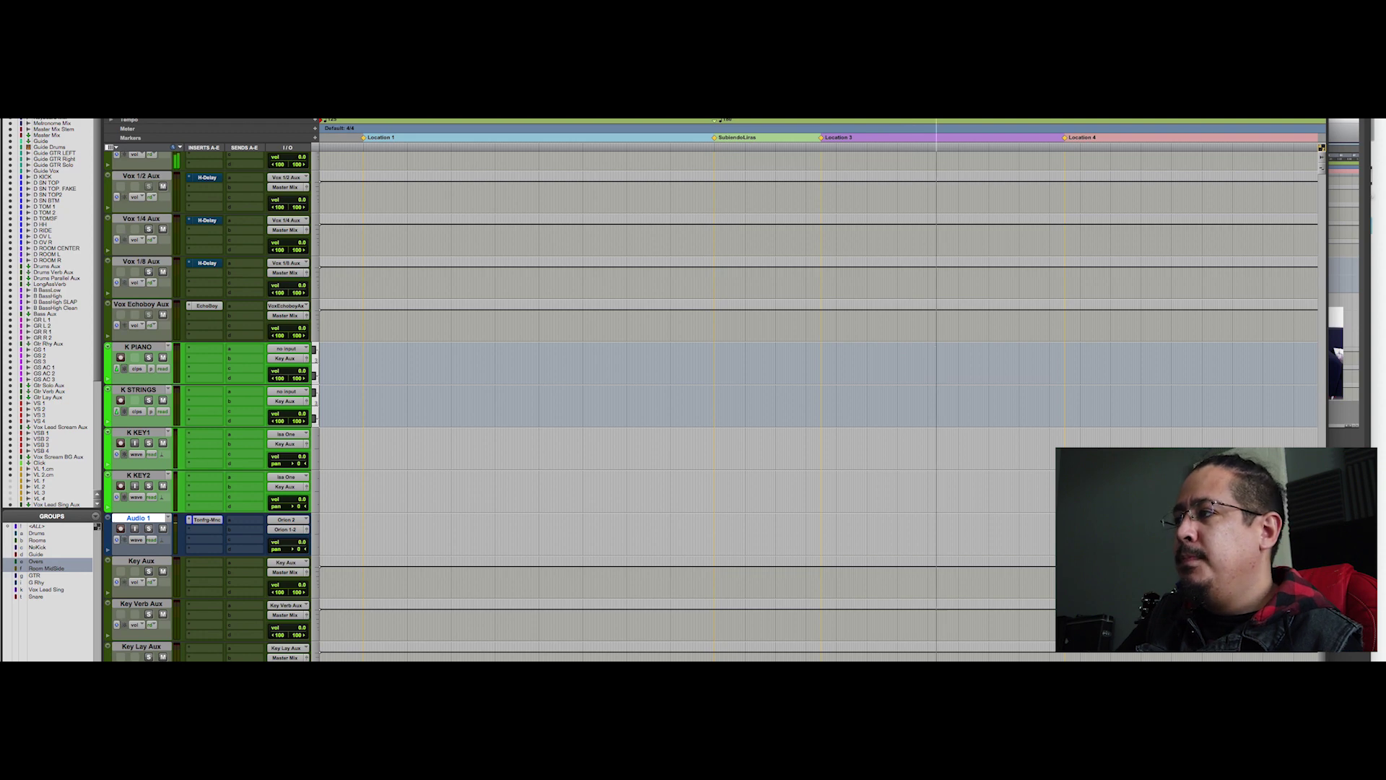
key(super+Tab)
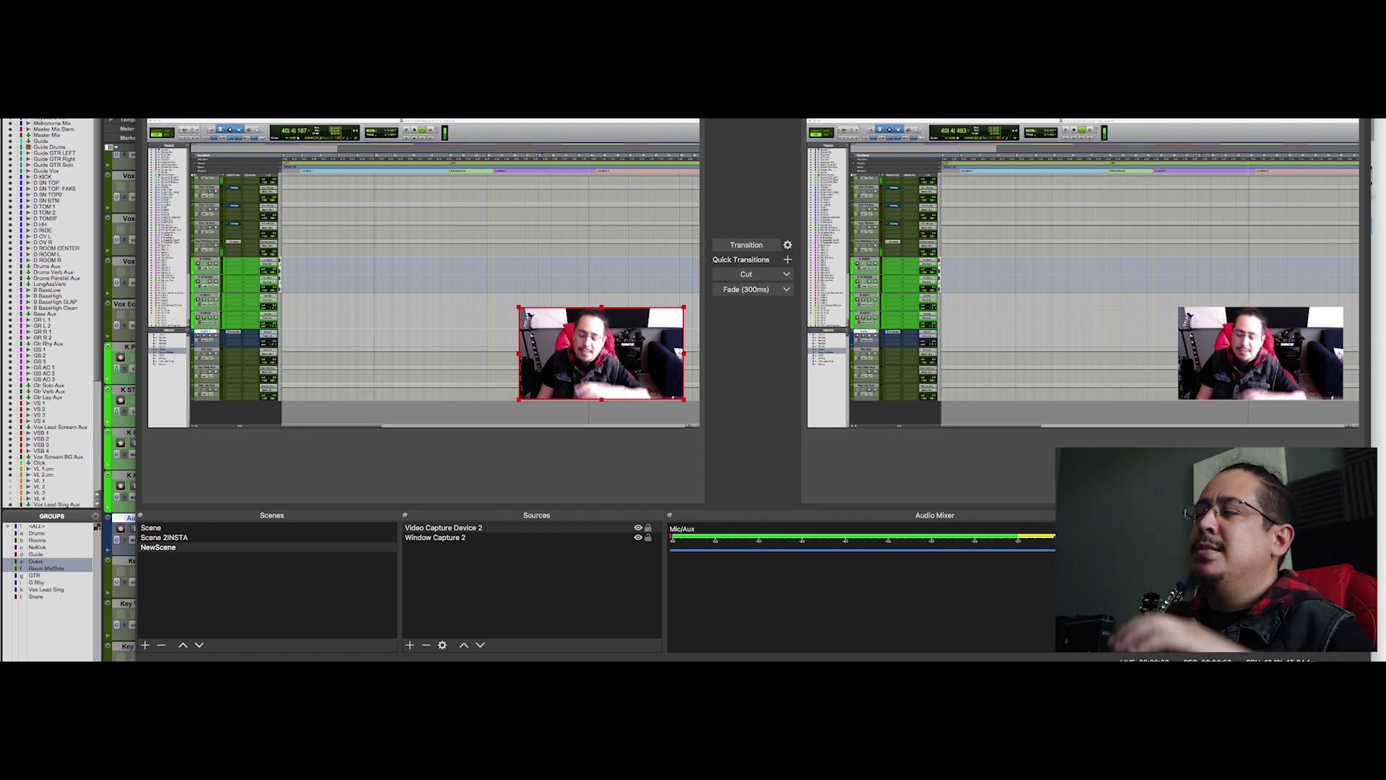
key(super+Tab)
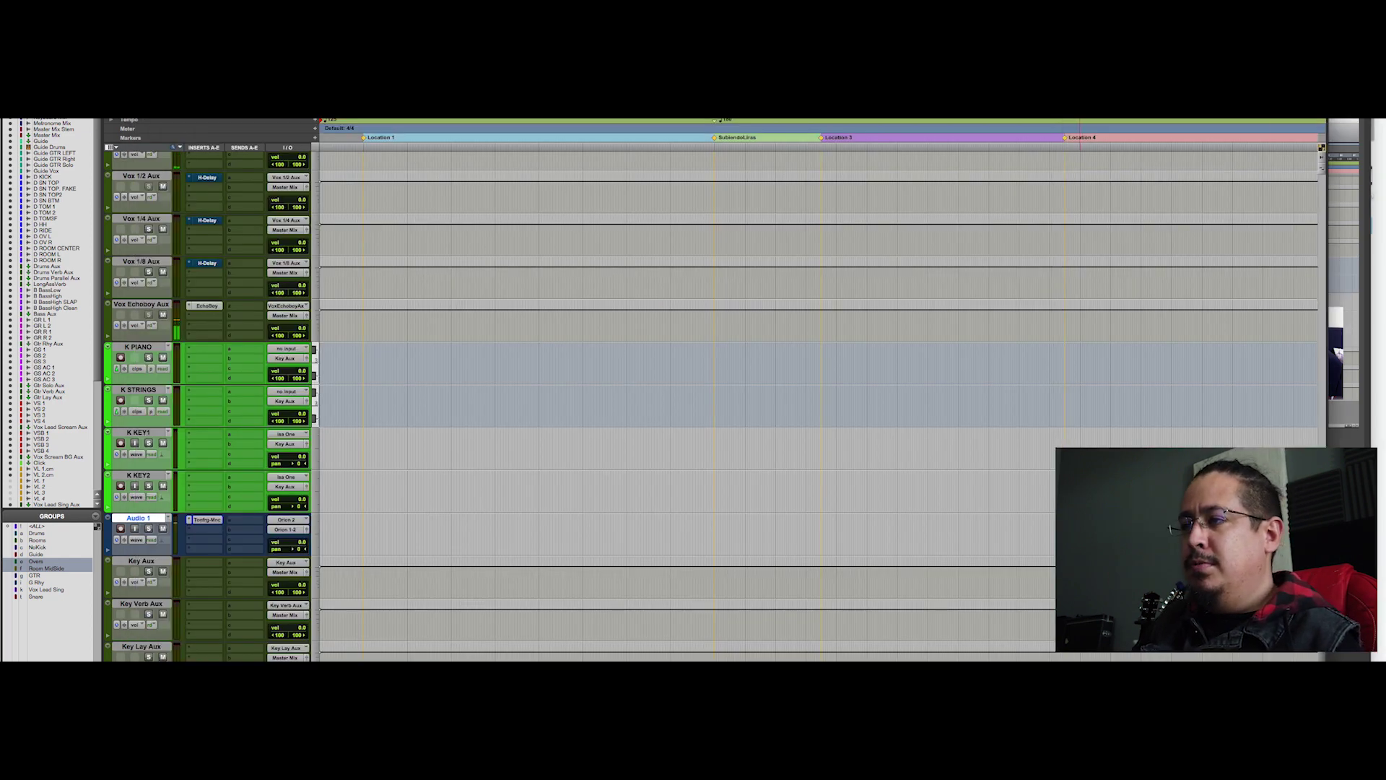
key(super+Tab)
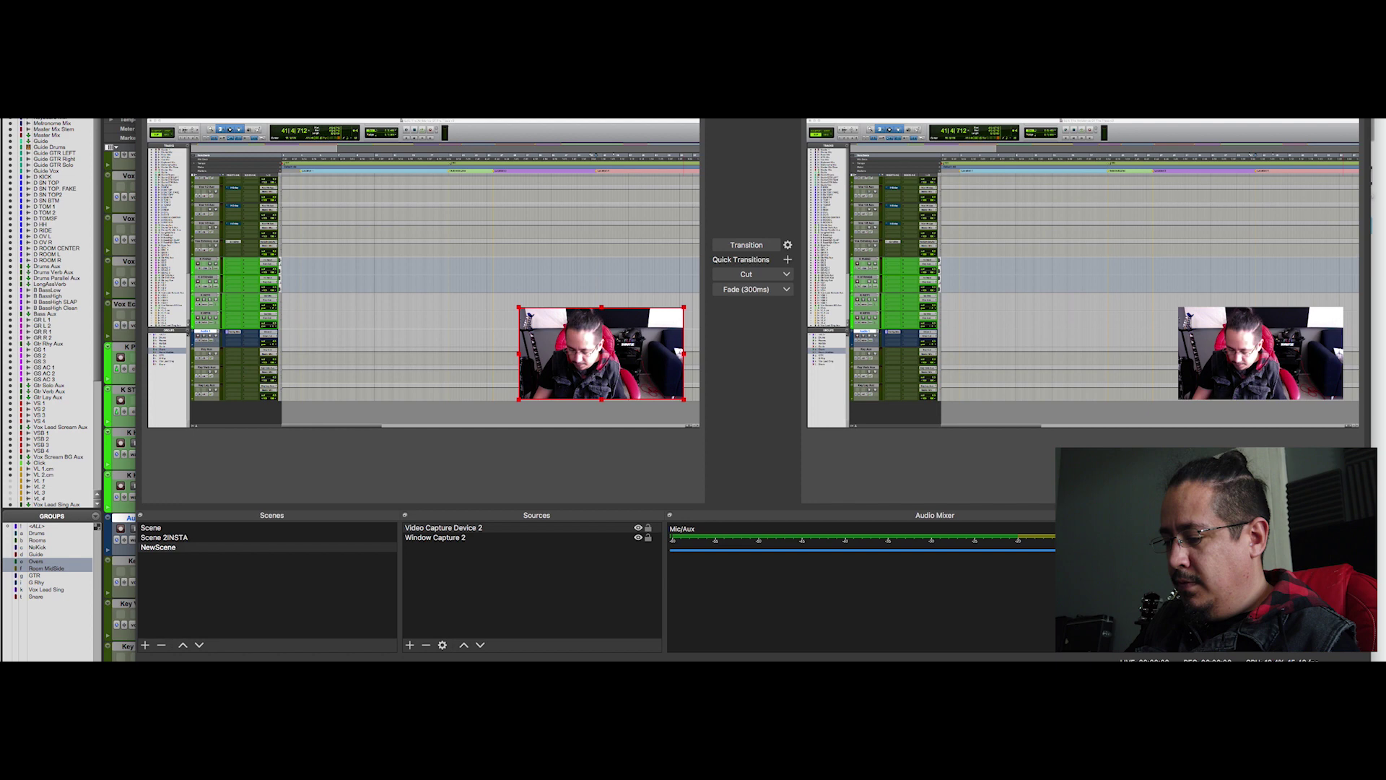
click(629, 454)
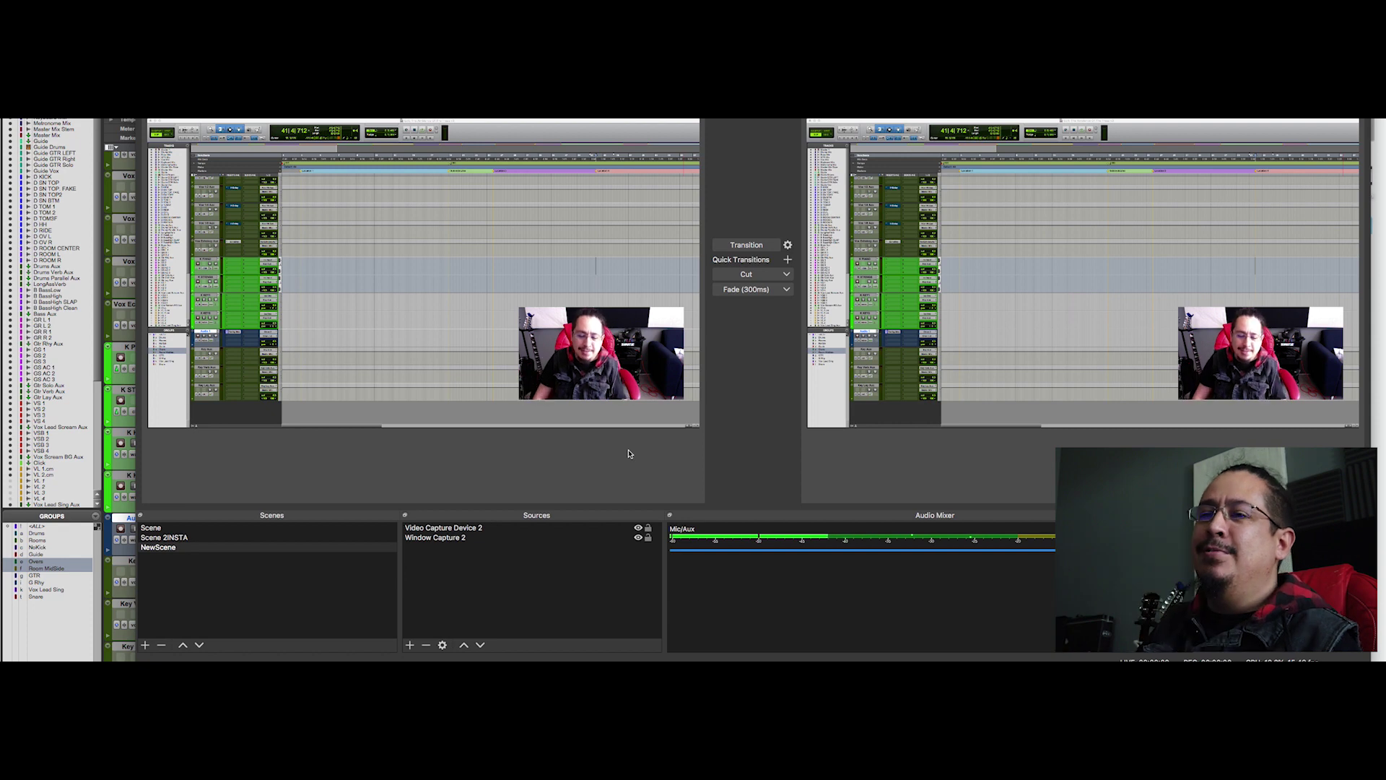
- Switch to the Orion Studio control panel and route MIX2 L/R 1 and 2 to the HP2 and Monitor outputs
key(super+Tab)
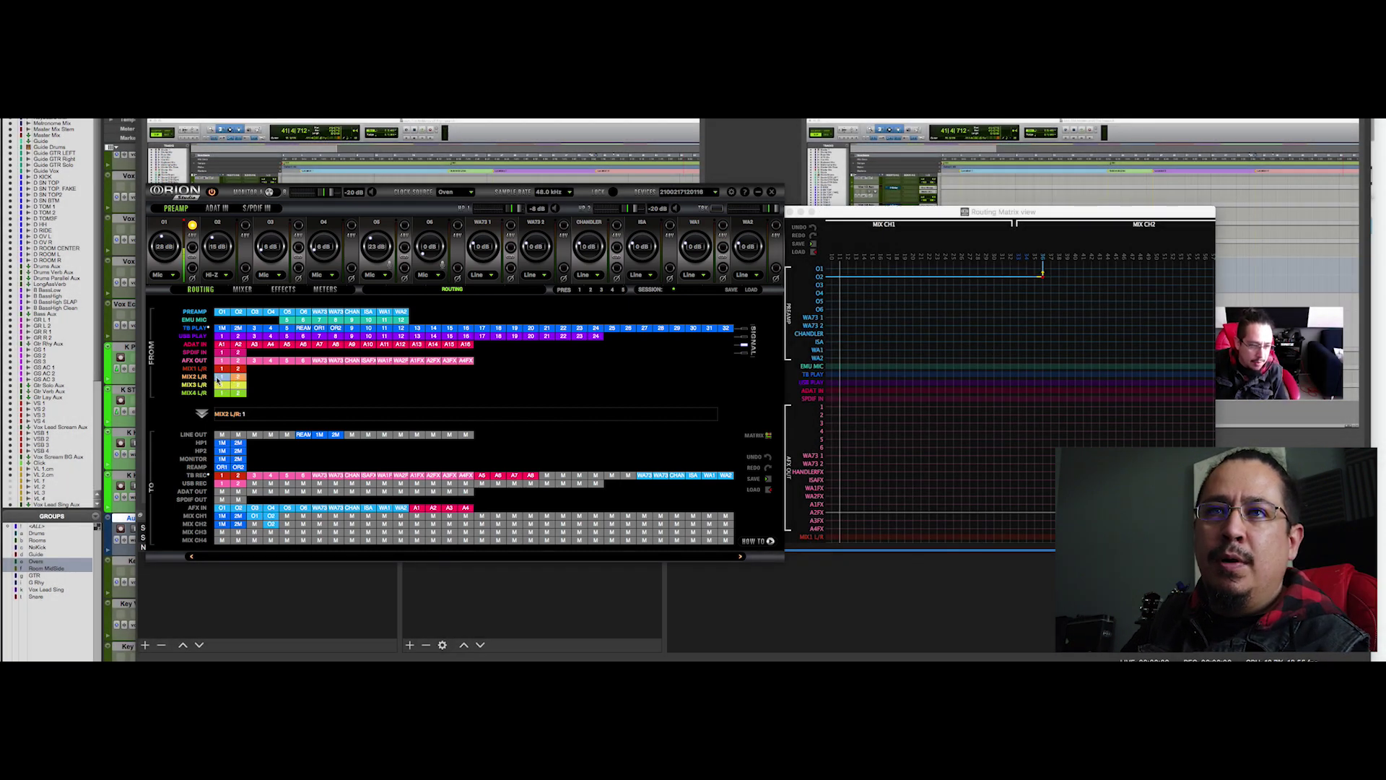
drag(226, 378, 223, 460)
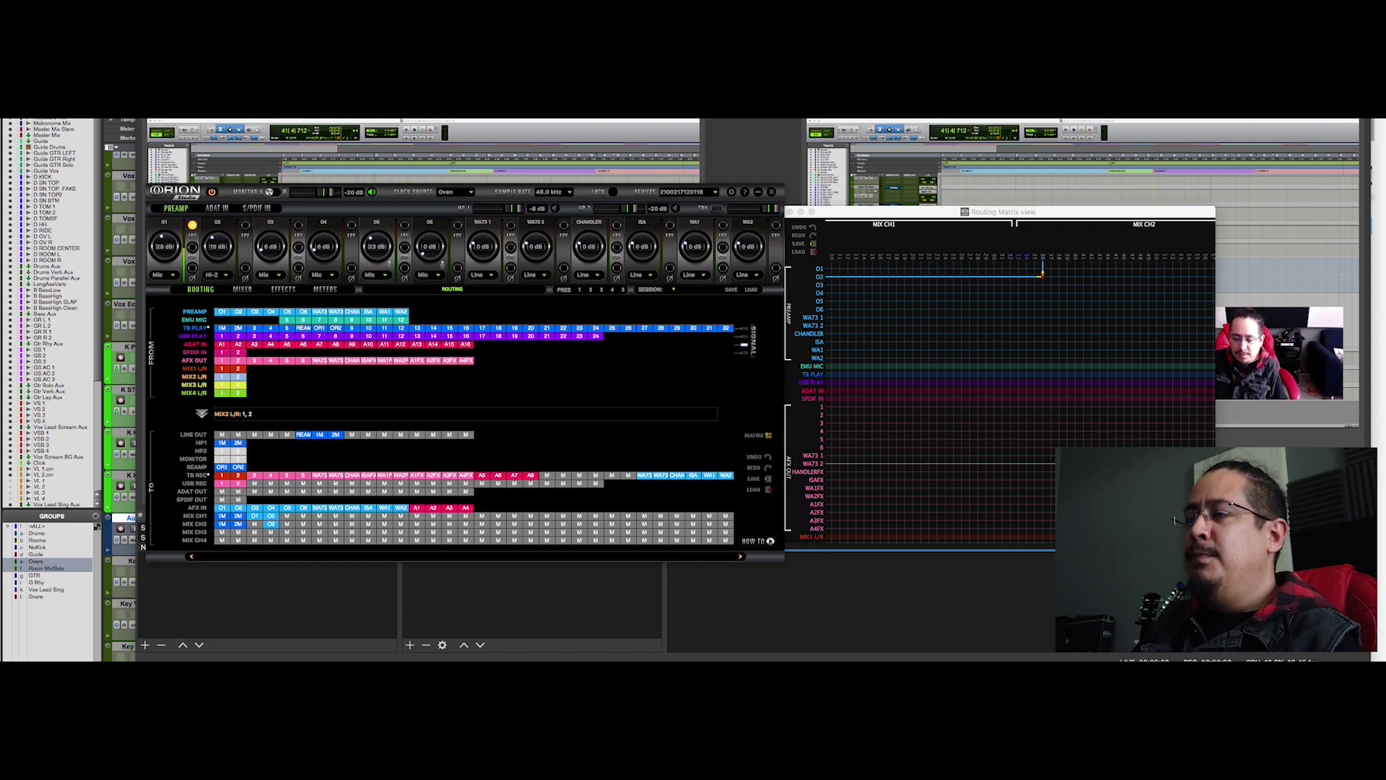
- Play the Pro Tools session briefly to check the monitoring, and record-arm the Audio 1 track
key(super+Tab)
key(space)
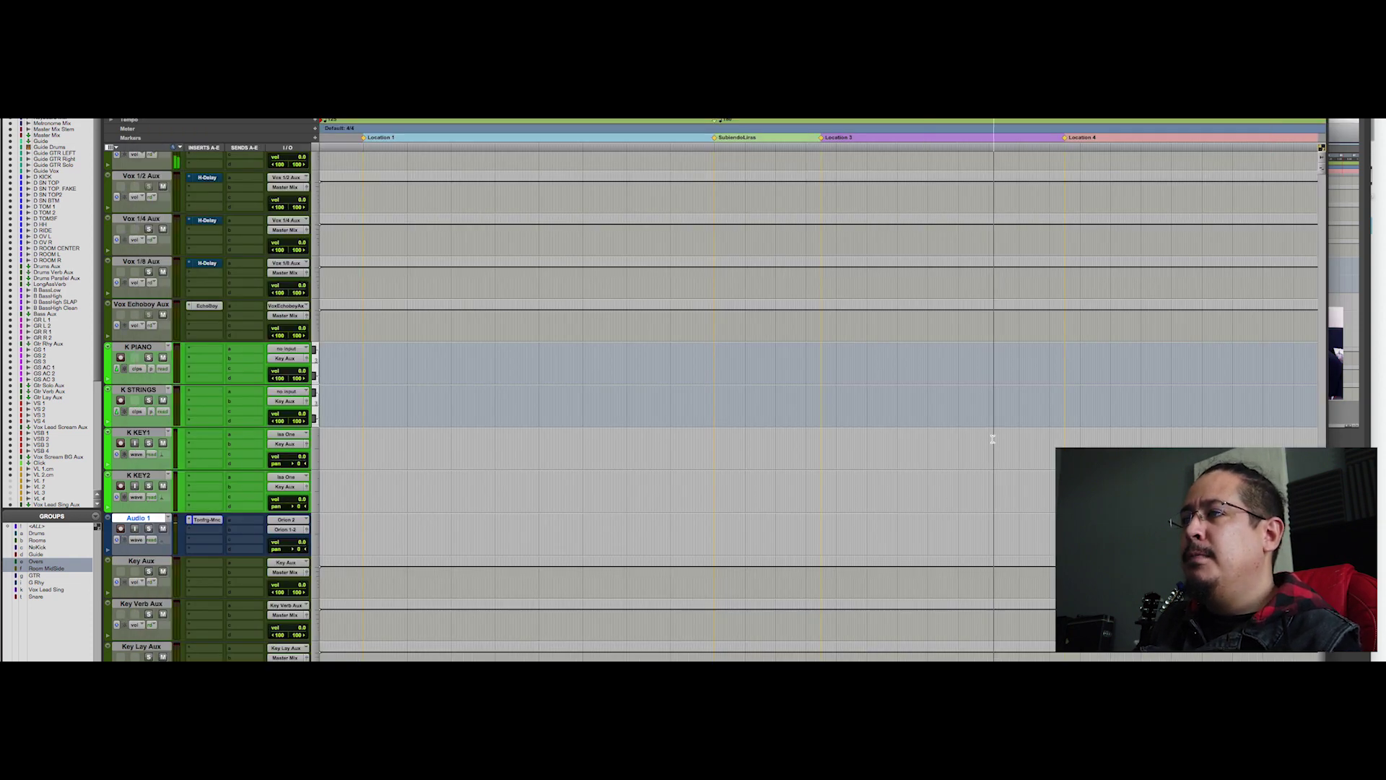
key(space)
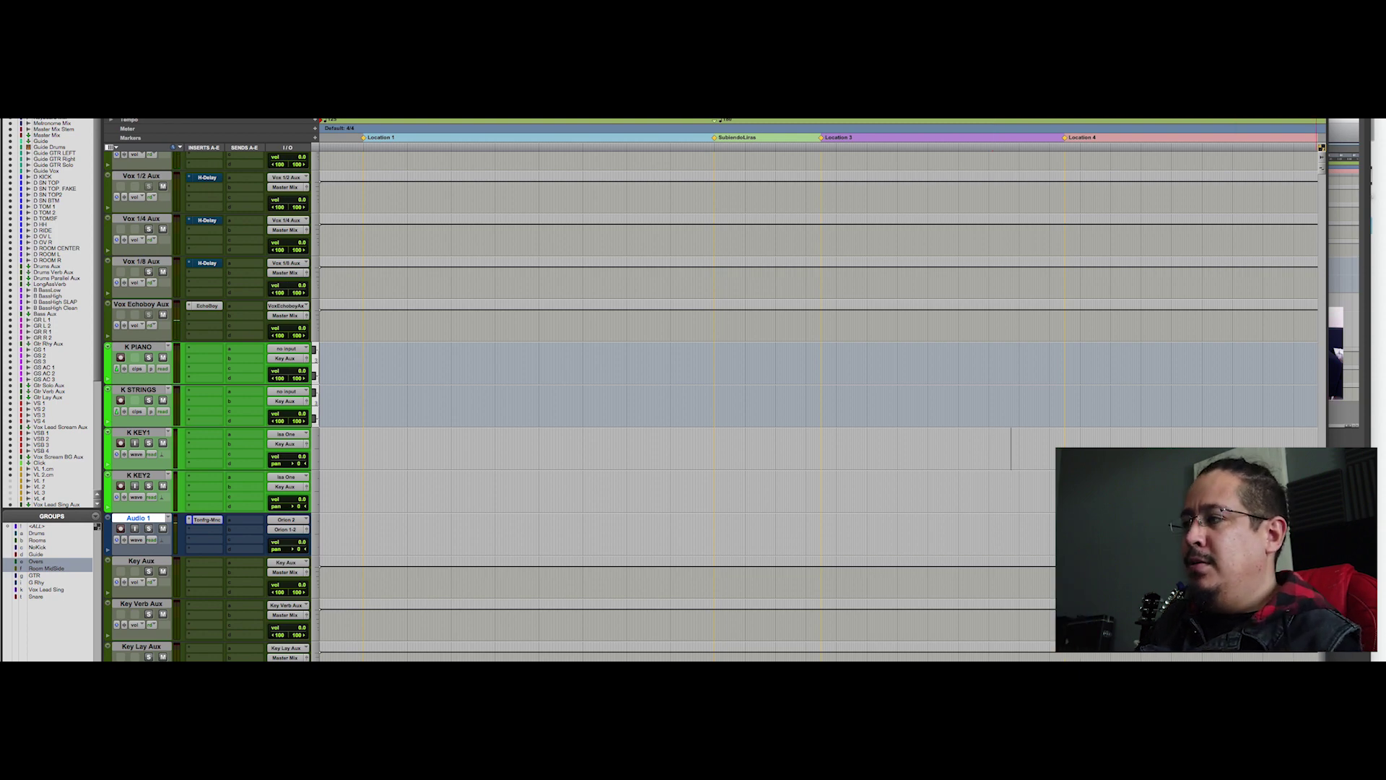
key(super+Tab)
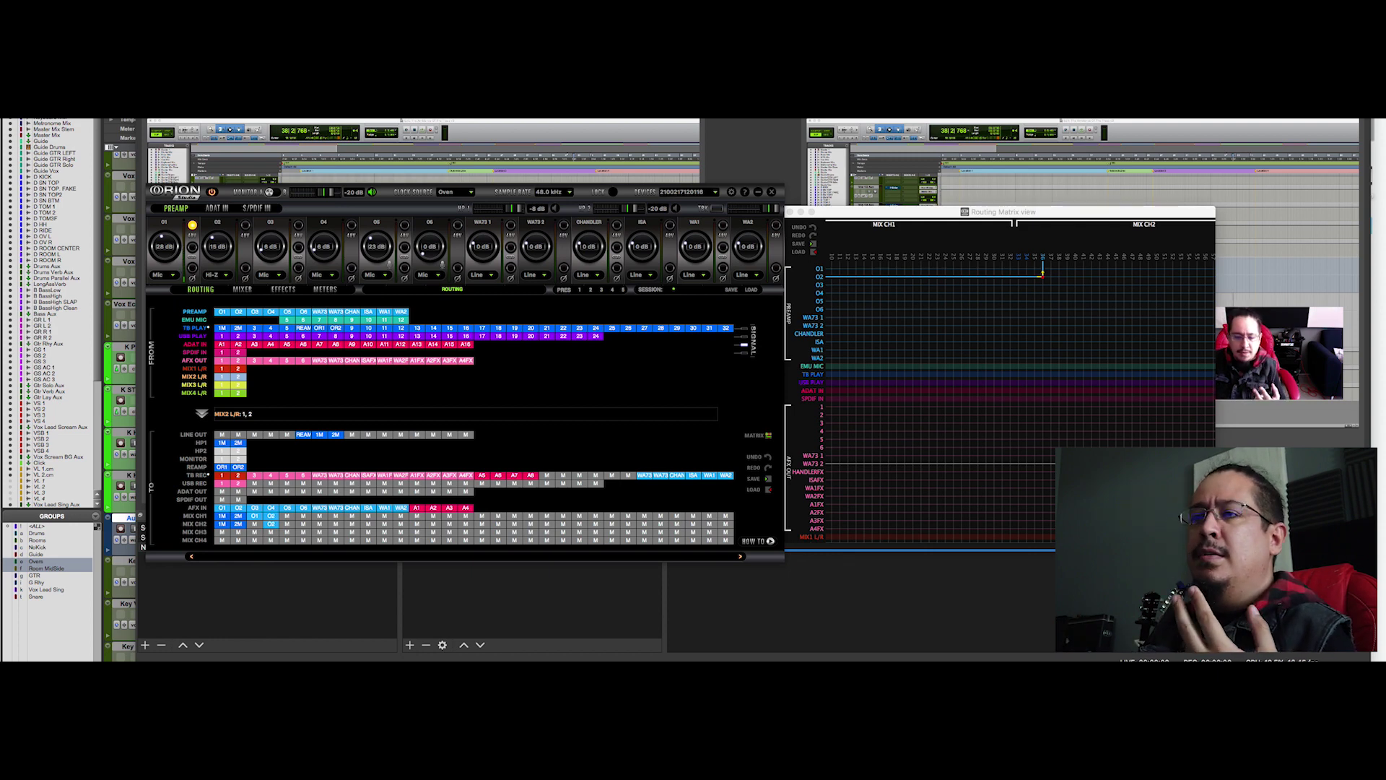
key(super+Tab)
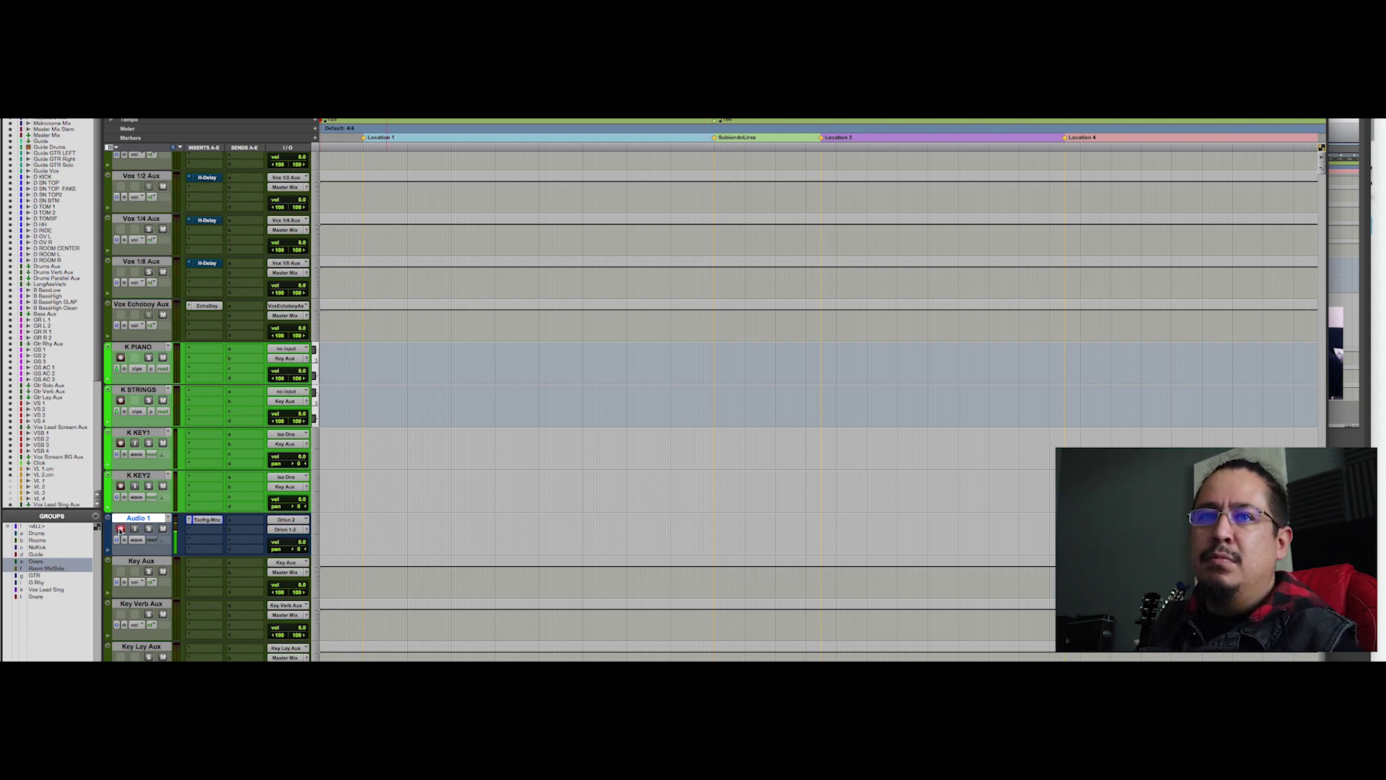
- In the Orion Studio routing matrix, route AFX OUT 2 to the fourth channel of MIX CH1 in place of preamp O2
key(super+Tab)
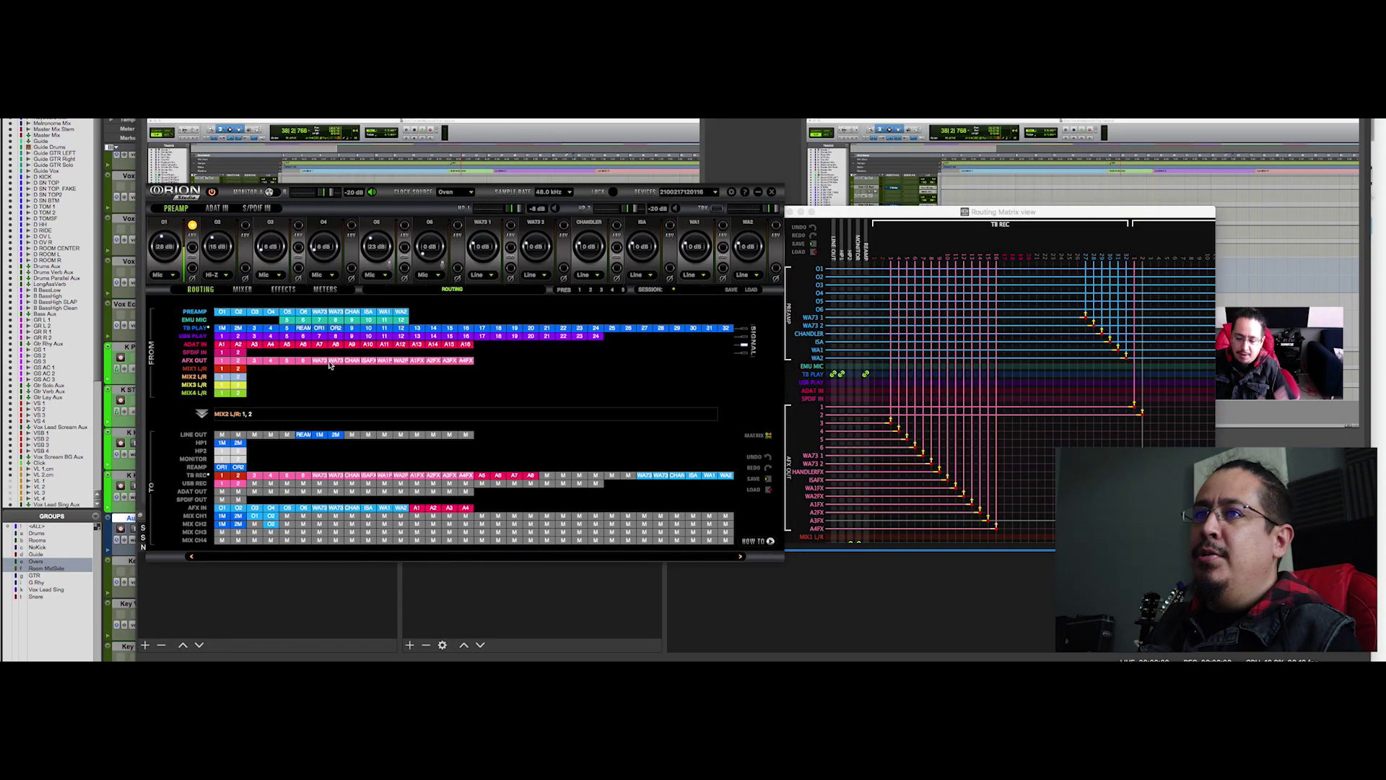
click(911, 355)
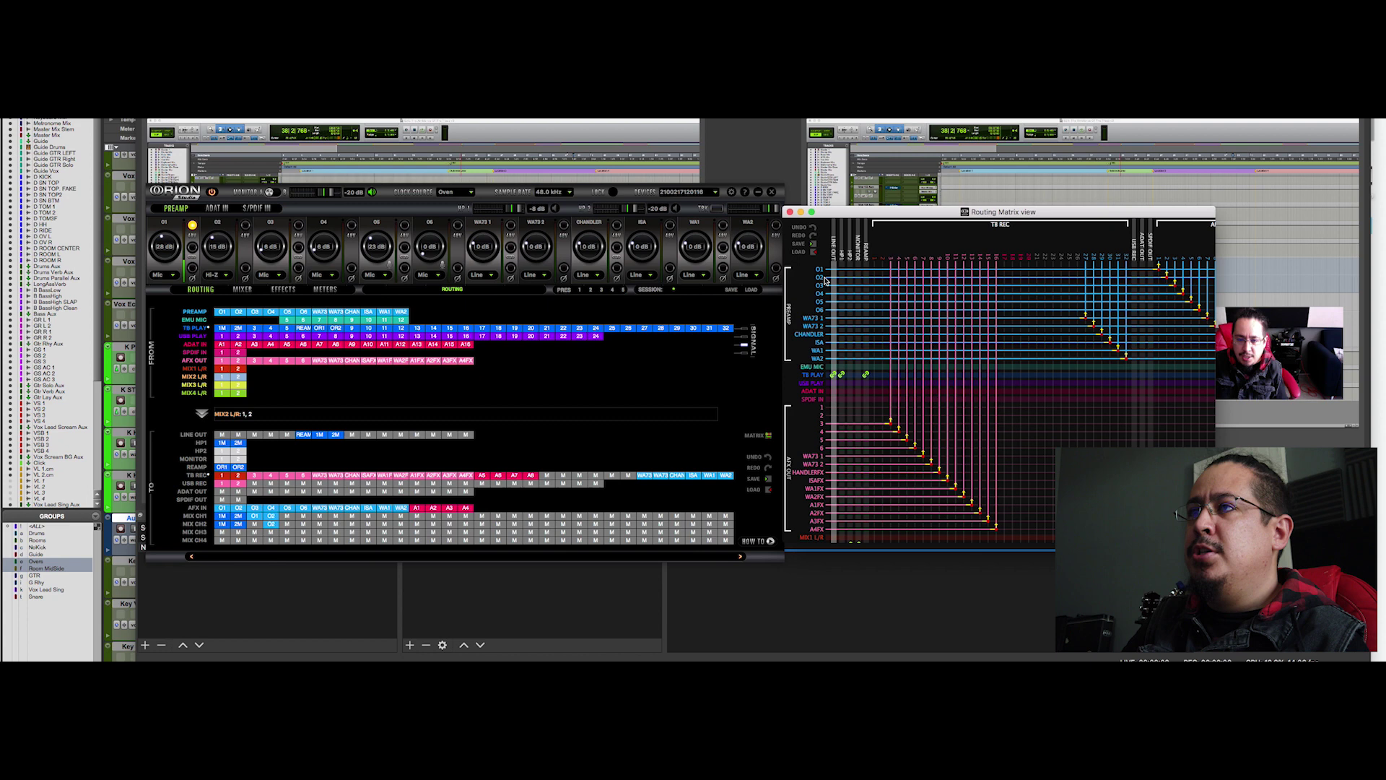
scroll(903, 284, right, 5)
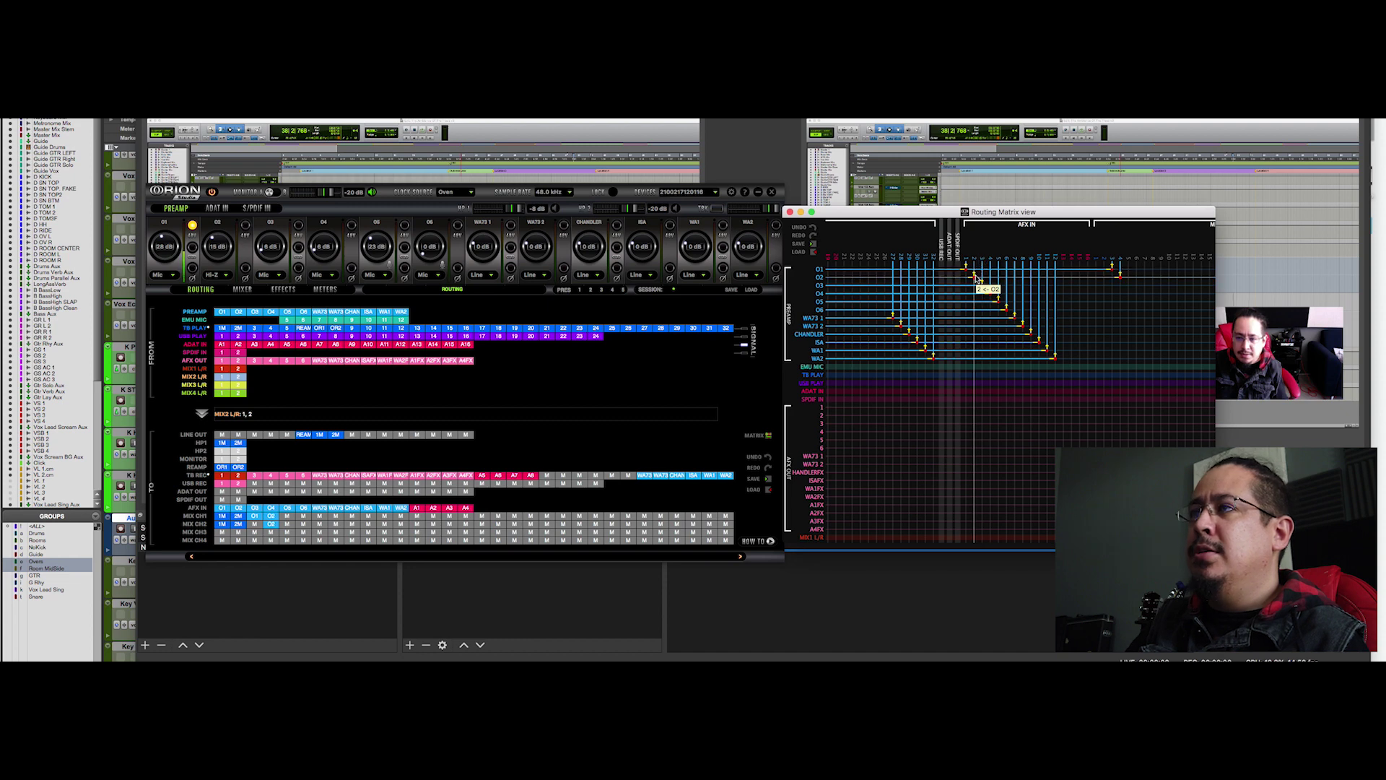
scroll(874, 415, left, 5)
scroll(872, 416, left, 1)
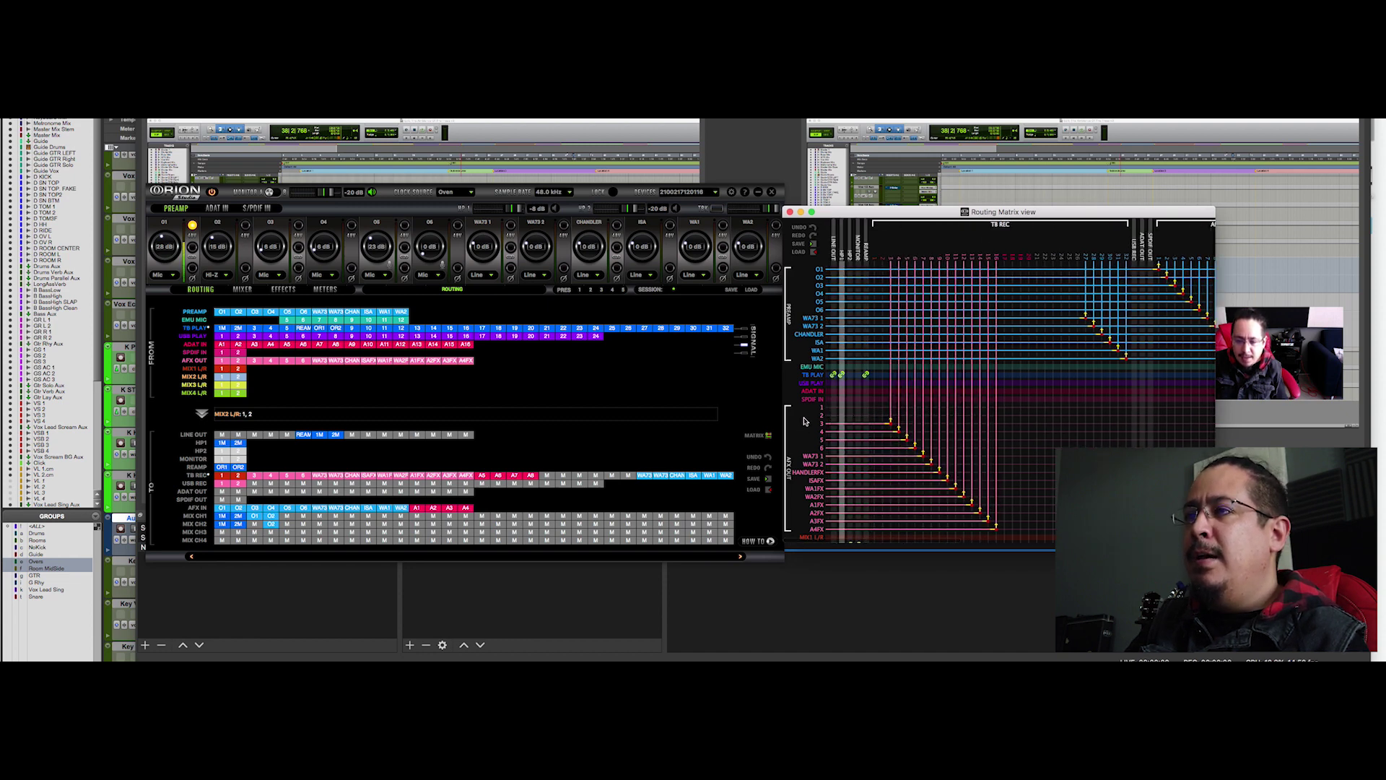
scroll(830, 418, right, 10)
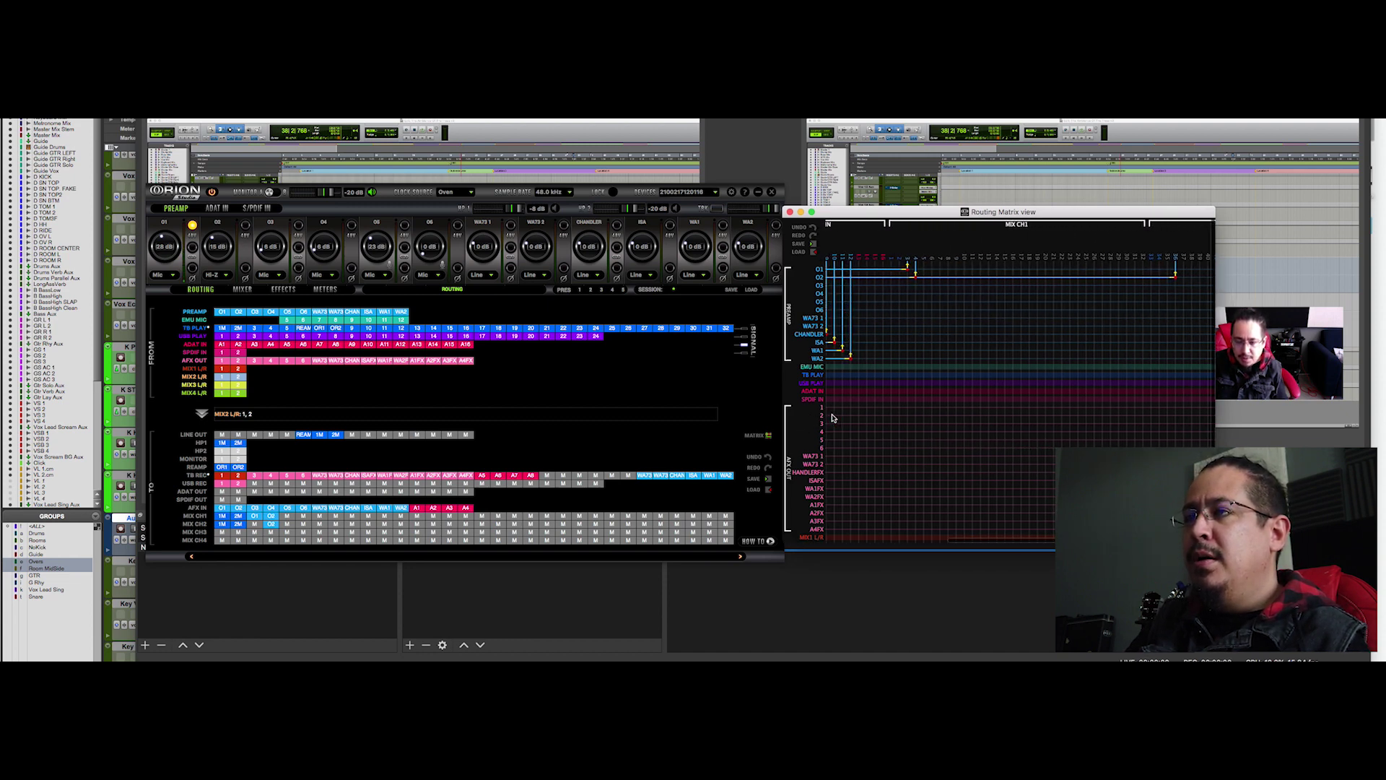
scroll(832, 418, left, 3)
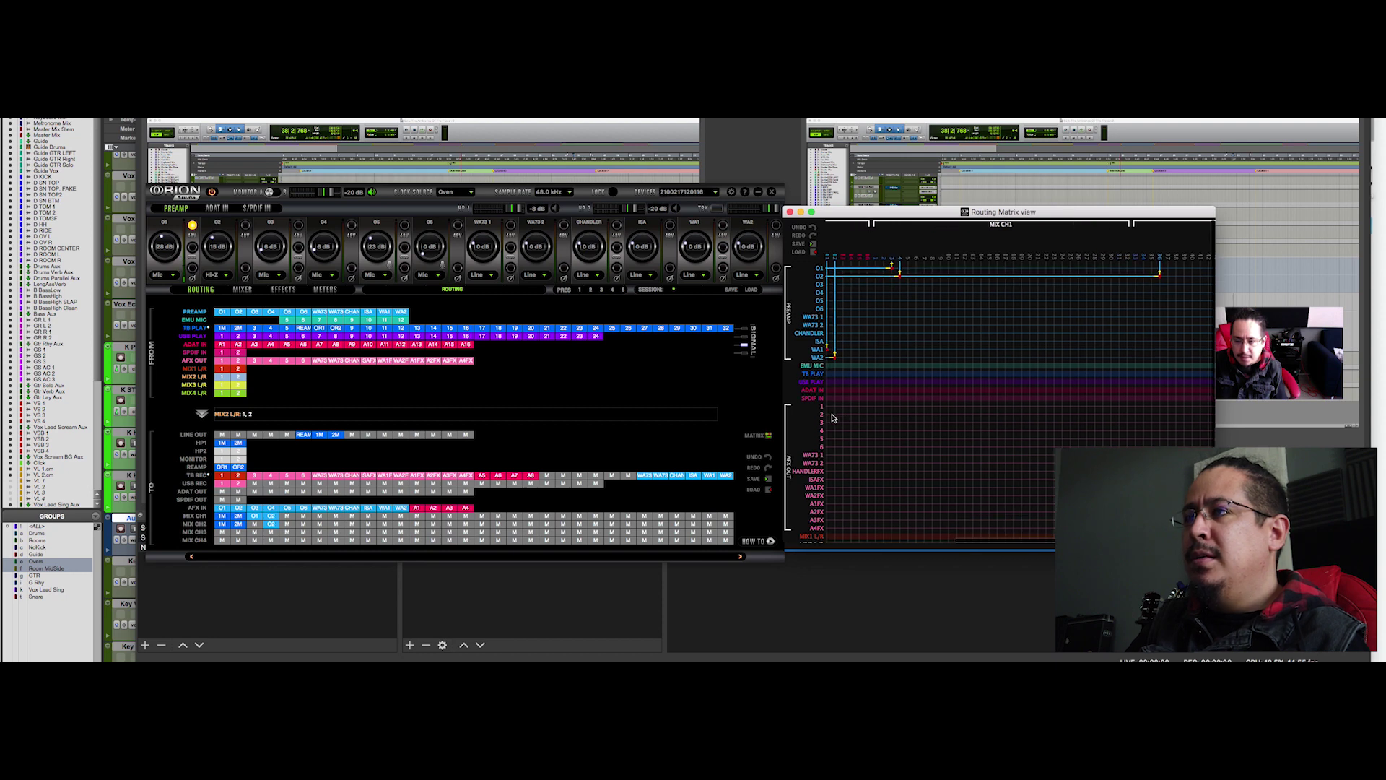
click(899, 415)
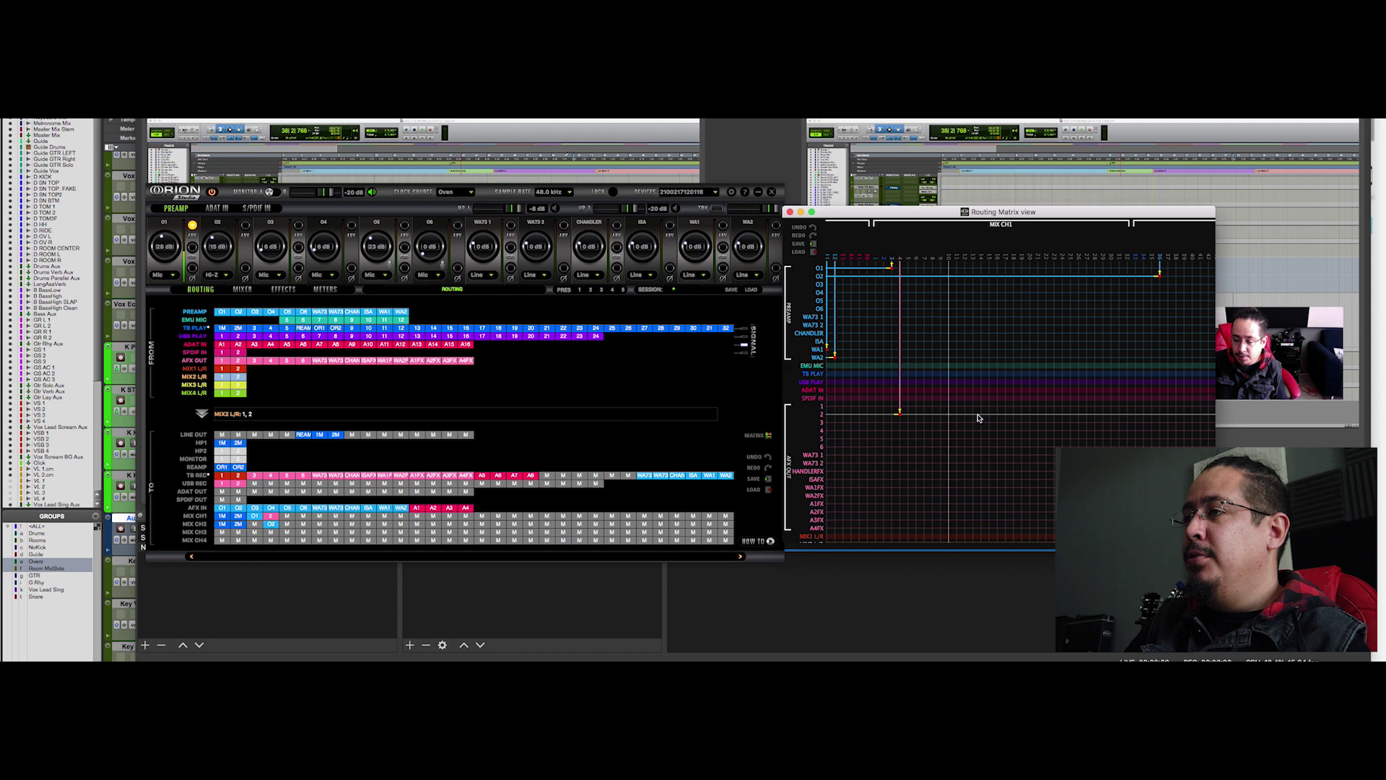
- Route AFX OUT 2 to the fourth channel of MIX CH2 and open the effects chain of Preamp O2
scroll(979, 418, right, 5)
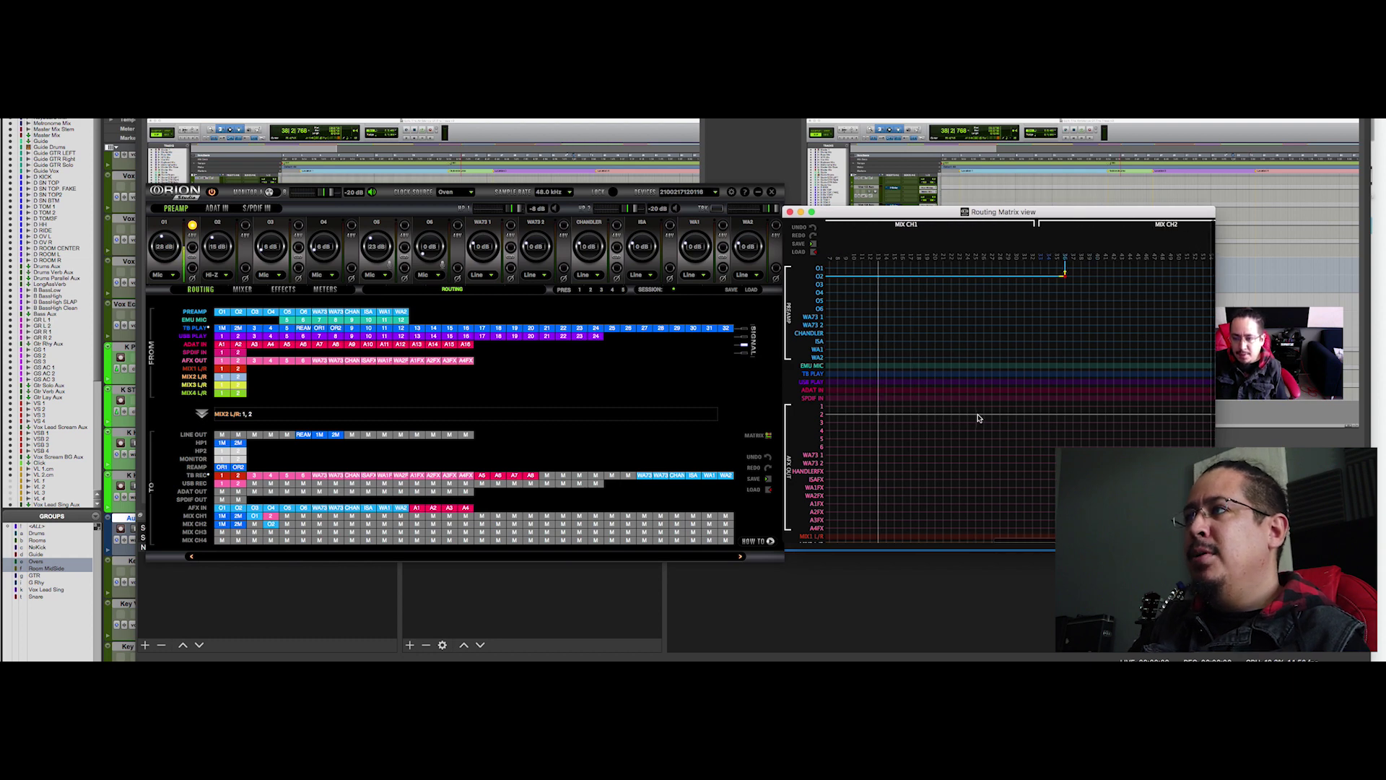
scroll(979, 418, right, 2)
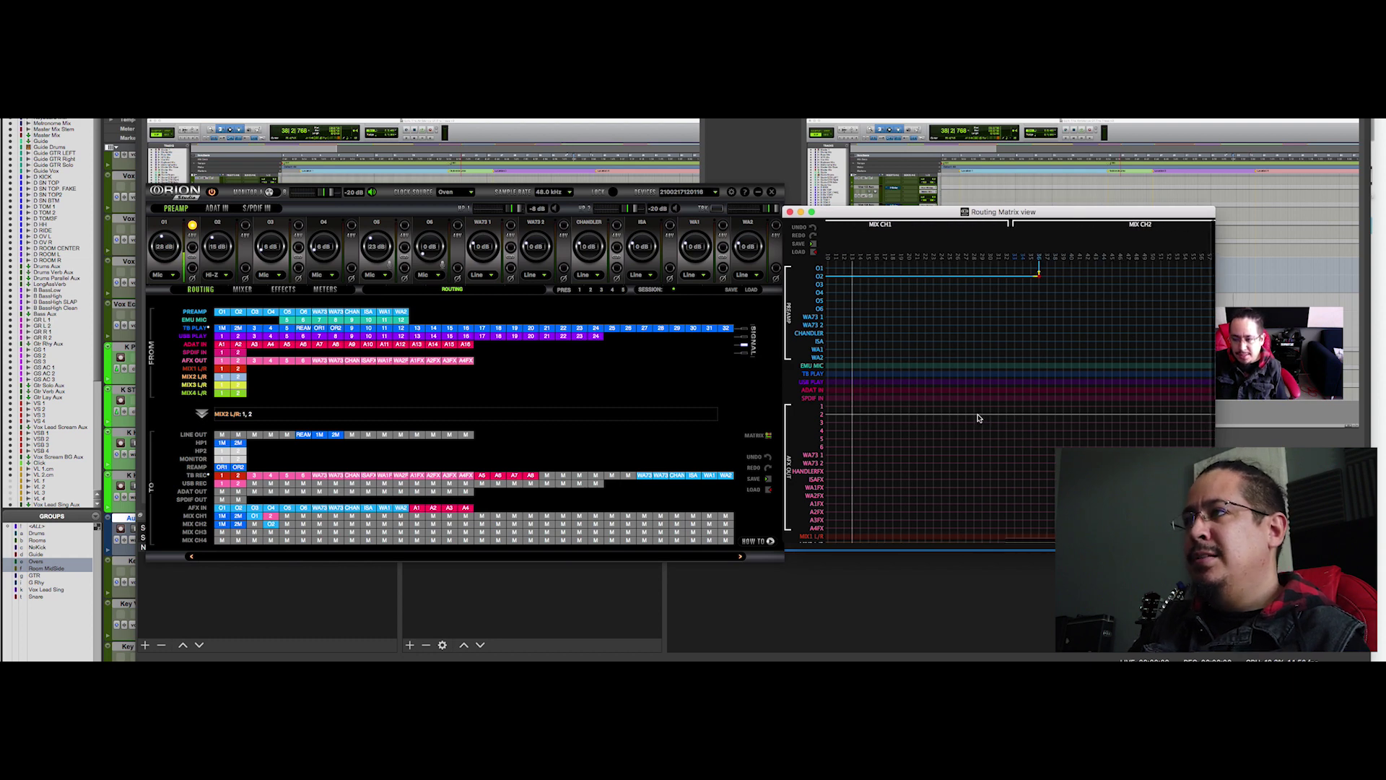
click(1039, 415)
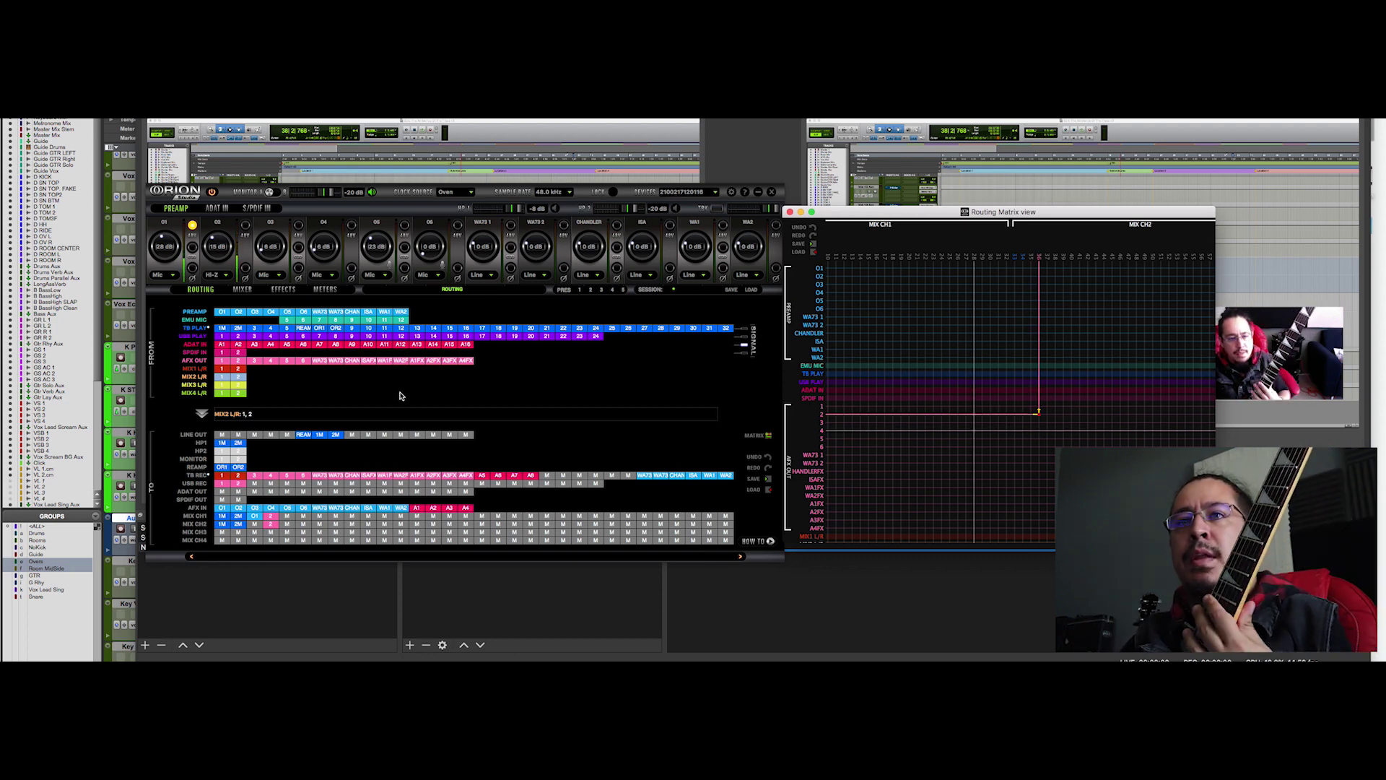
click(283, 289)
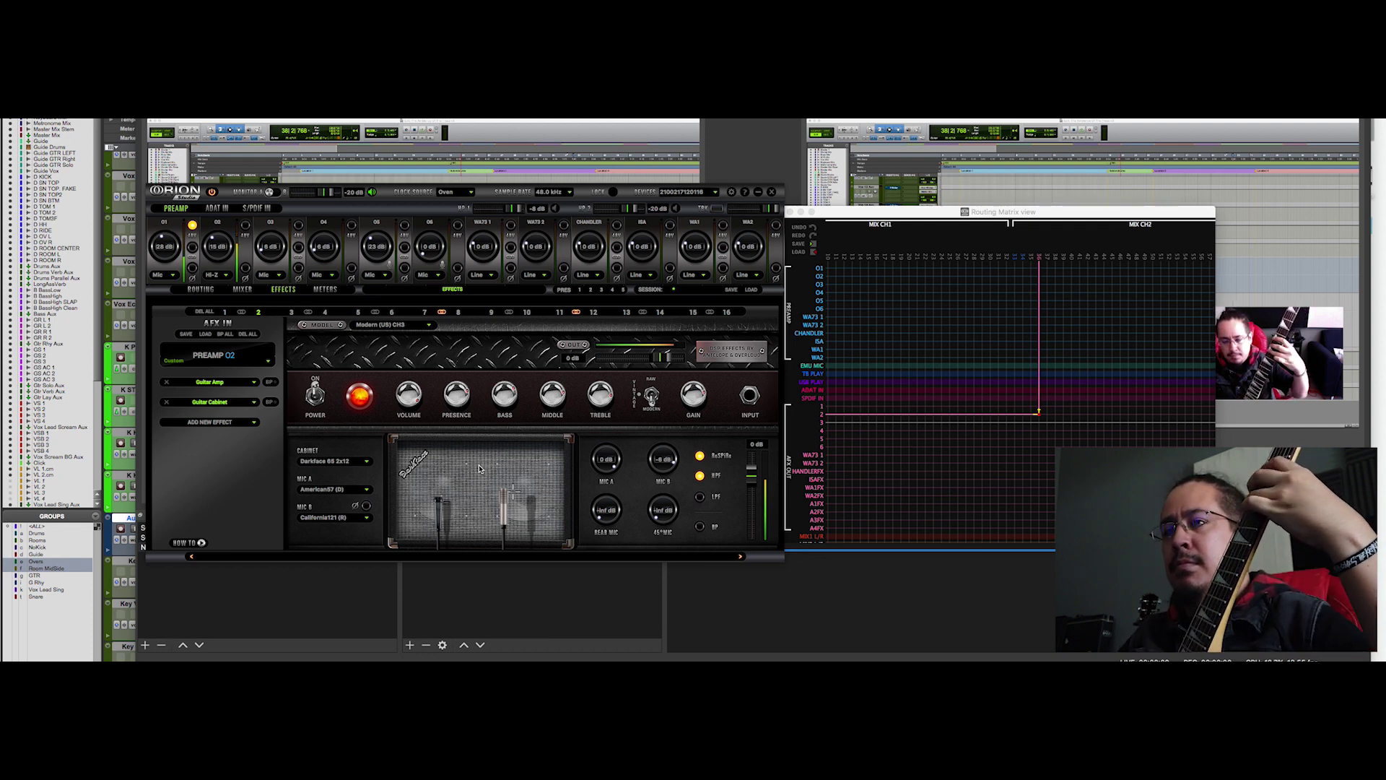
- Switch to OBS and choose Facebook Live as the service in the stream settings, keeping the stored stream key
key(super+Tab)
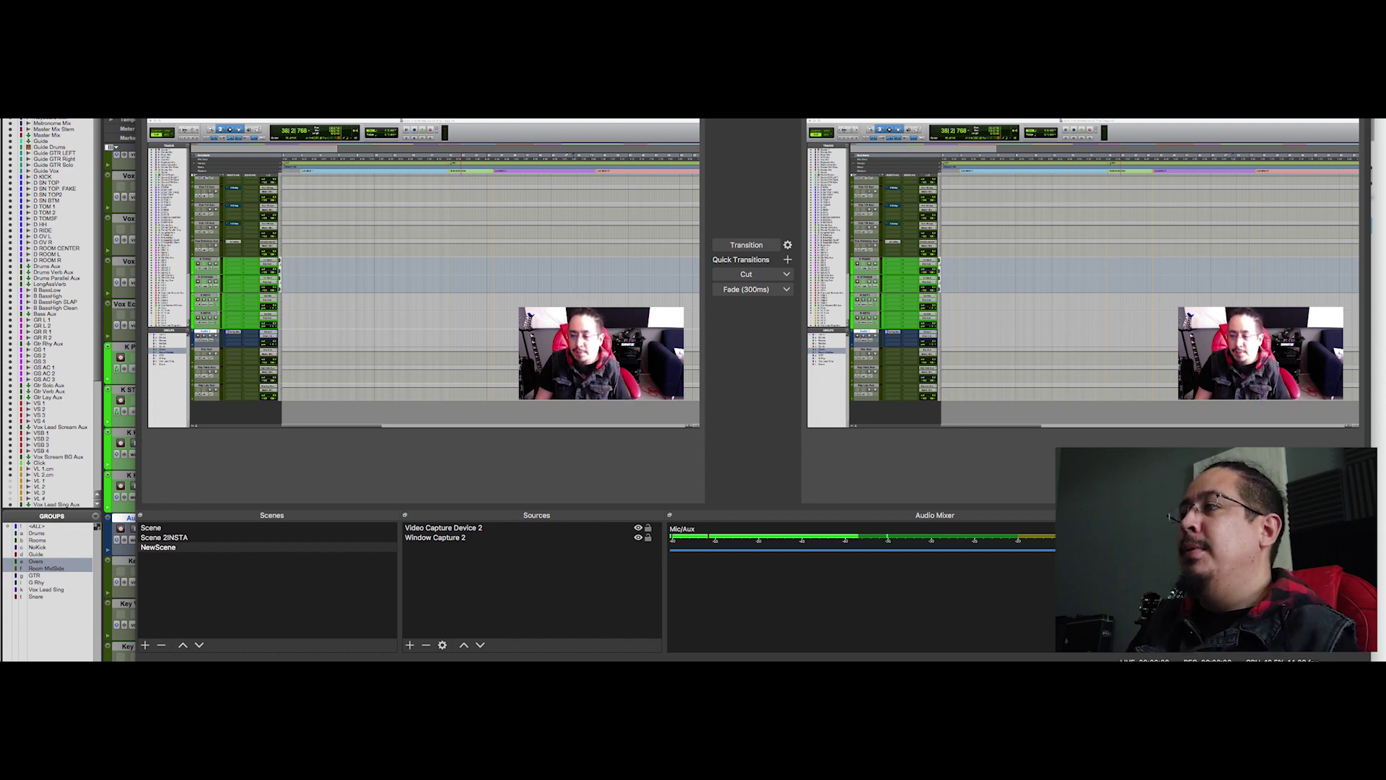
key(super+comma)
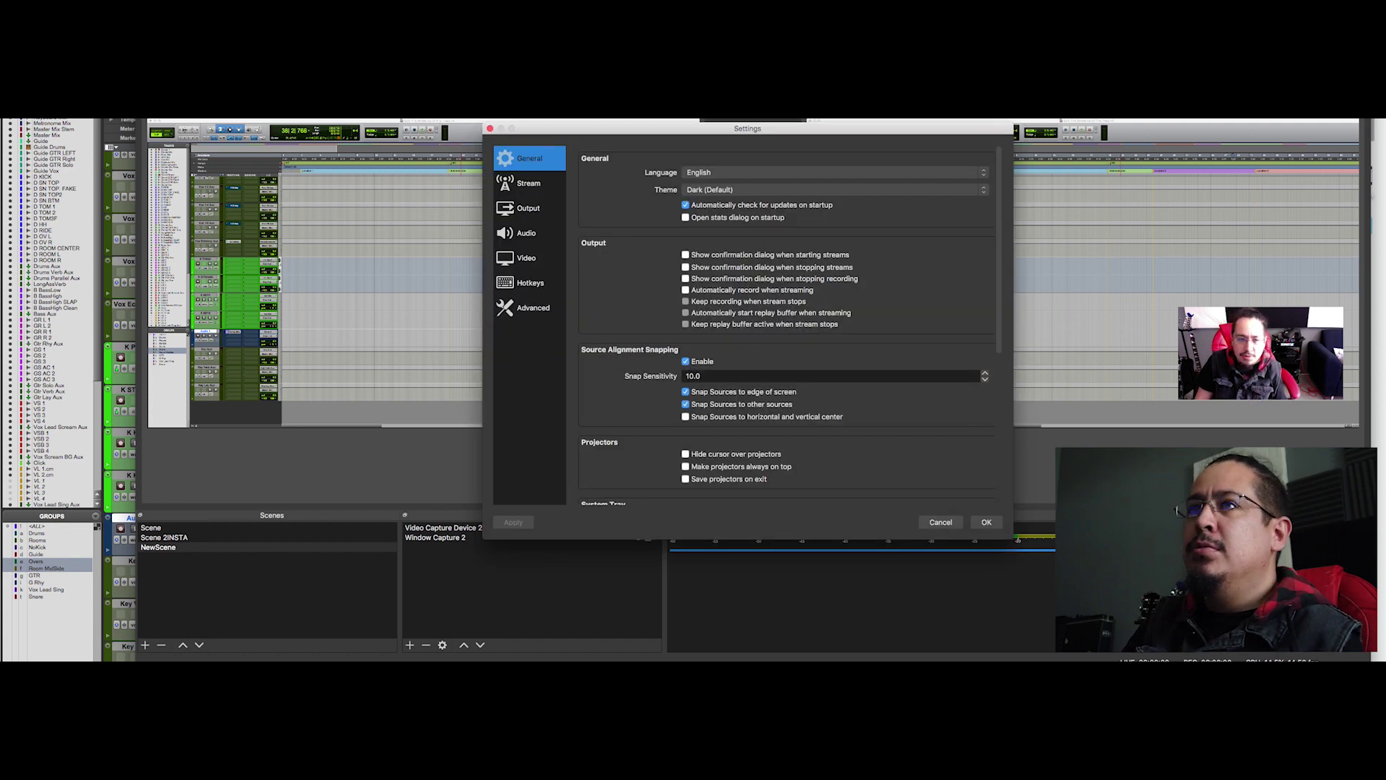
click(531, 183)
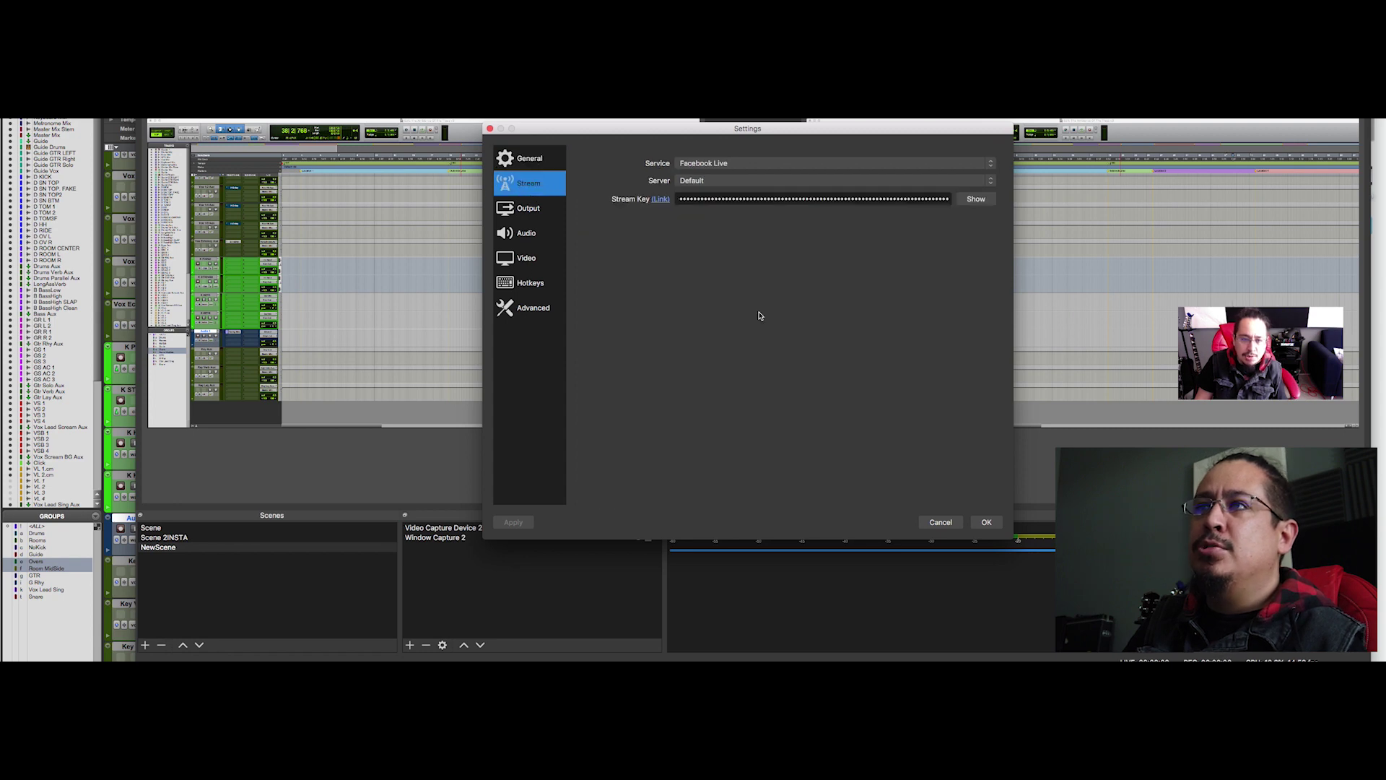
click(724, 164)
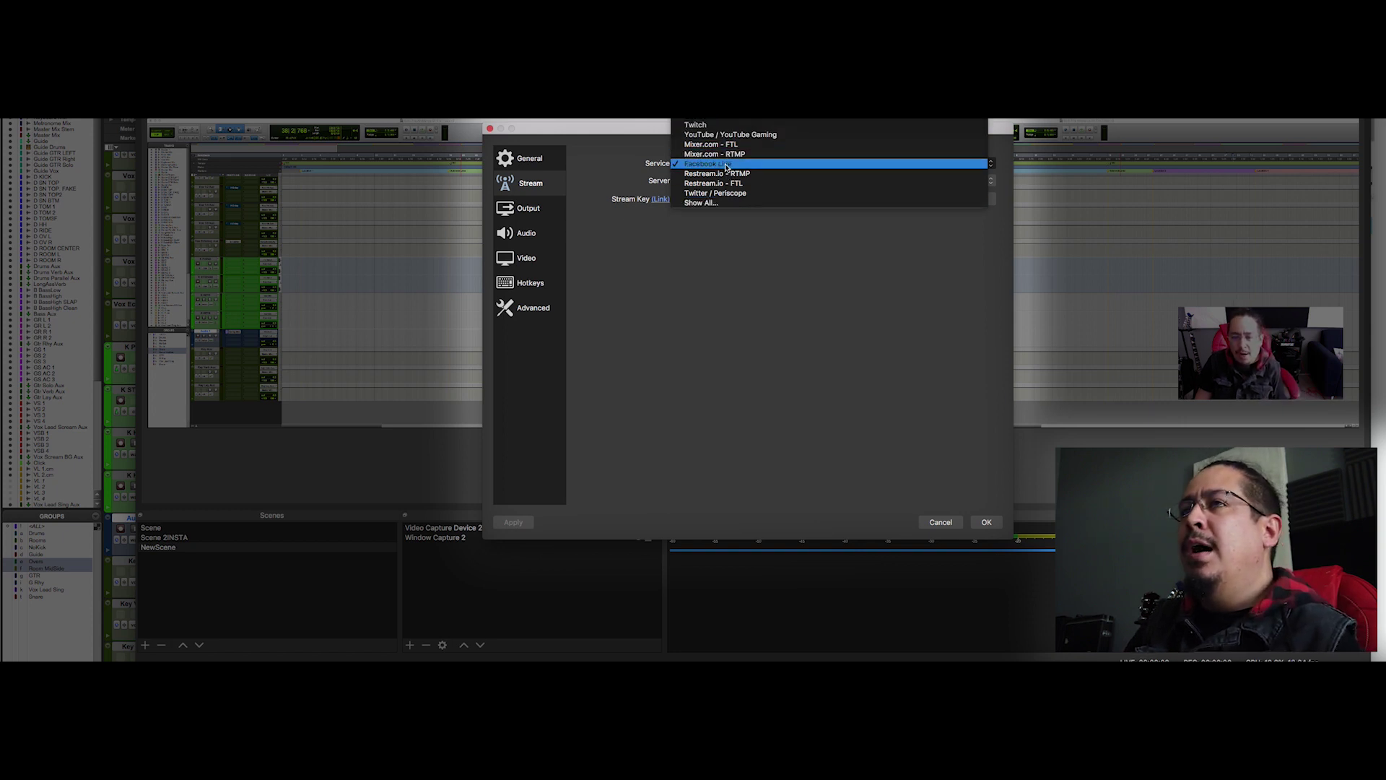
click(725, 165)
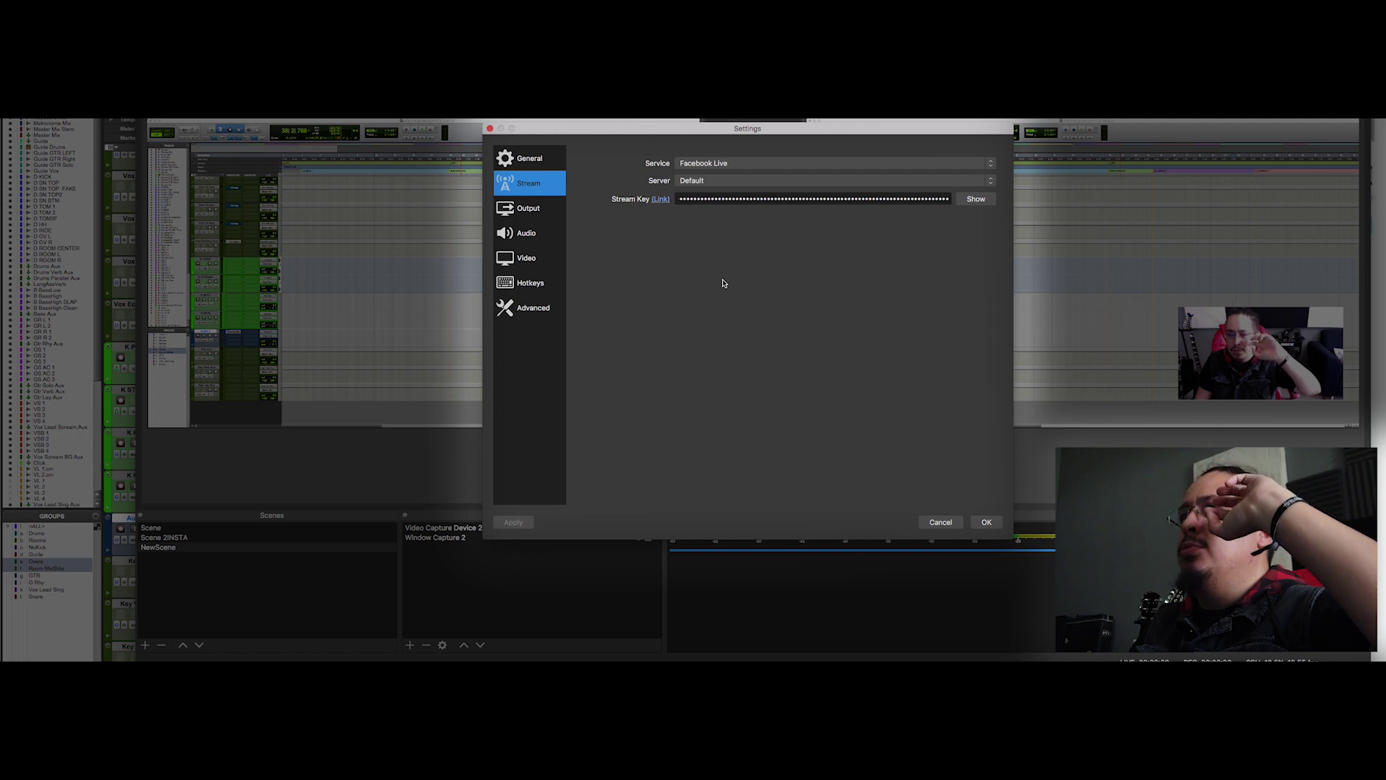
key(Tab)
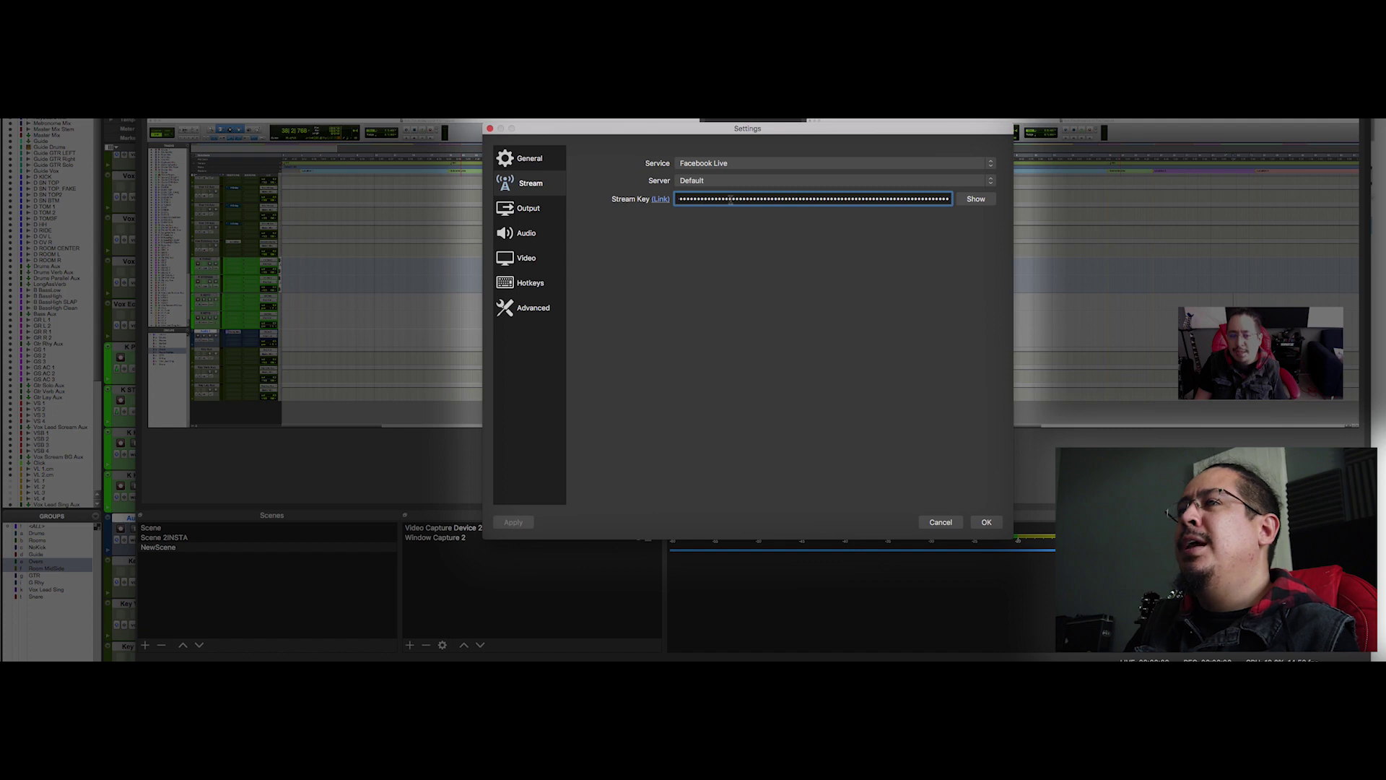
click(983, 523)
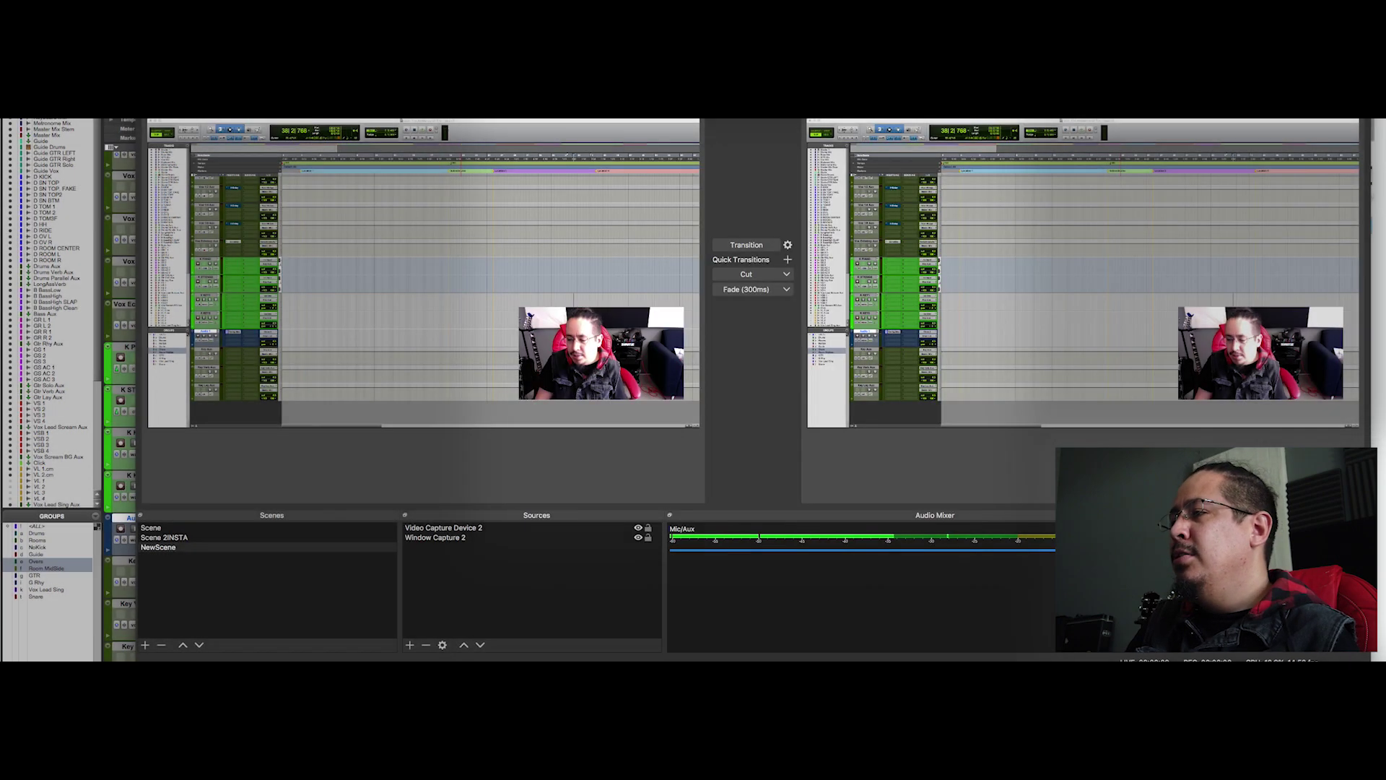